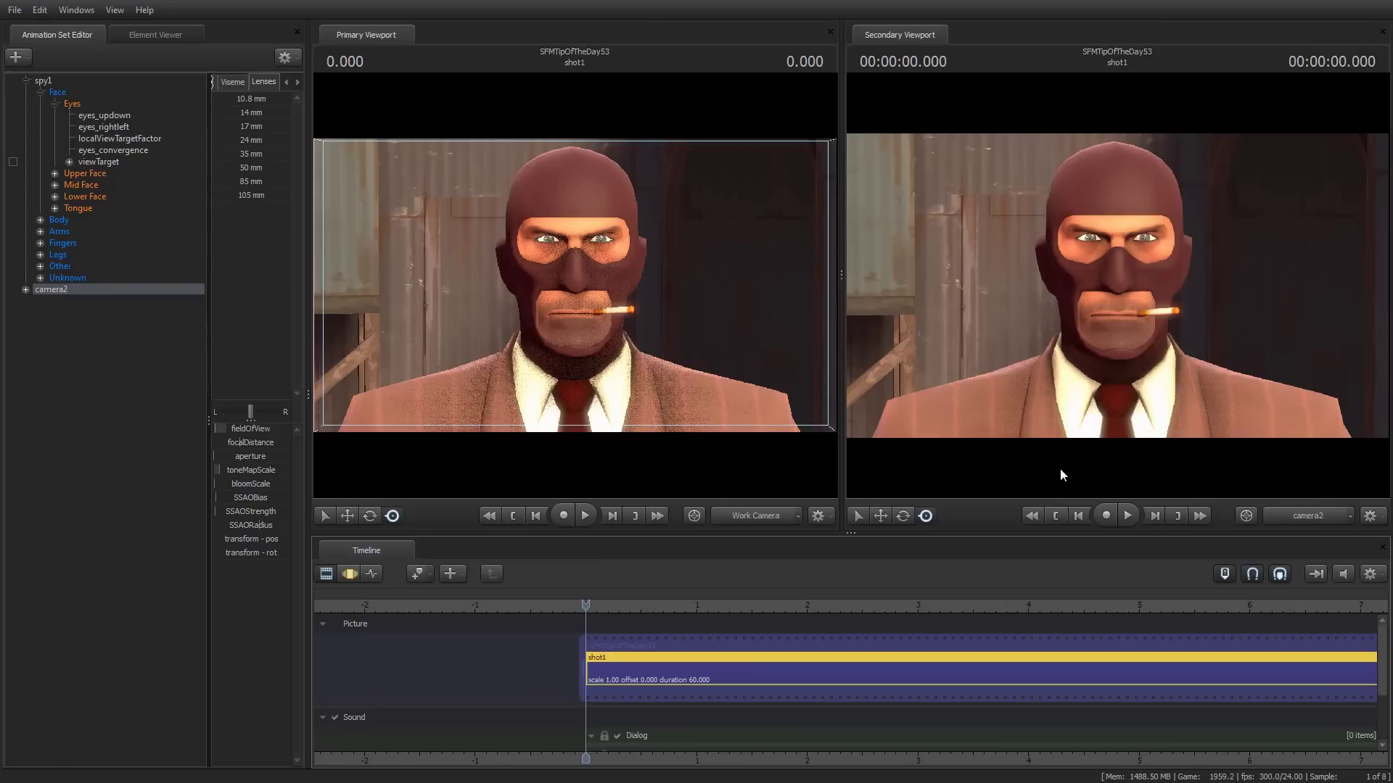
Step: Copy the scene camera to the work camera in the secondary viewport and choose camera2 as the scene camera
left_click(1308, 515, "ctrl")
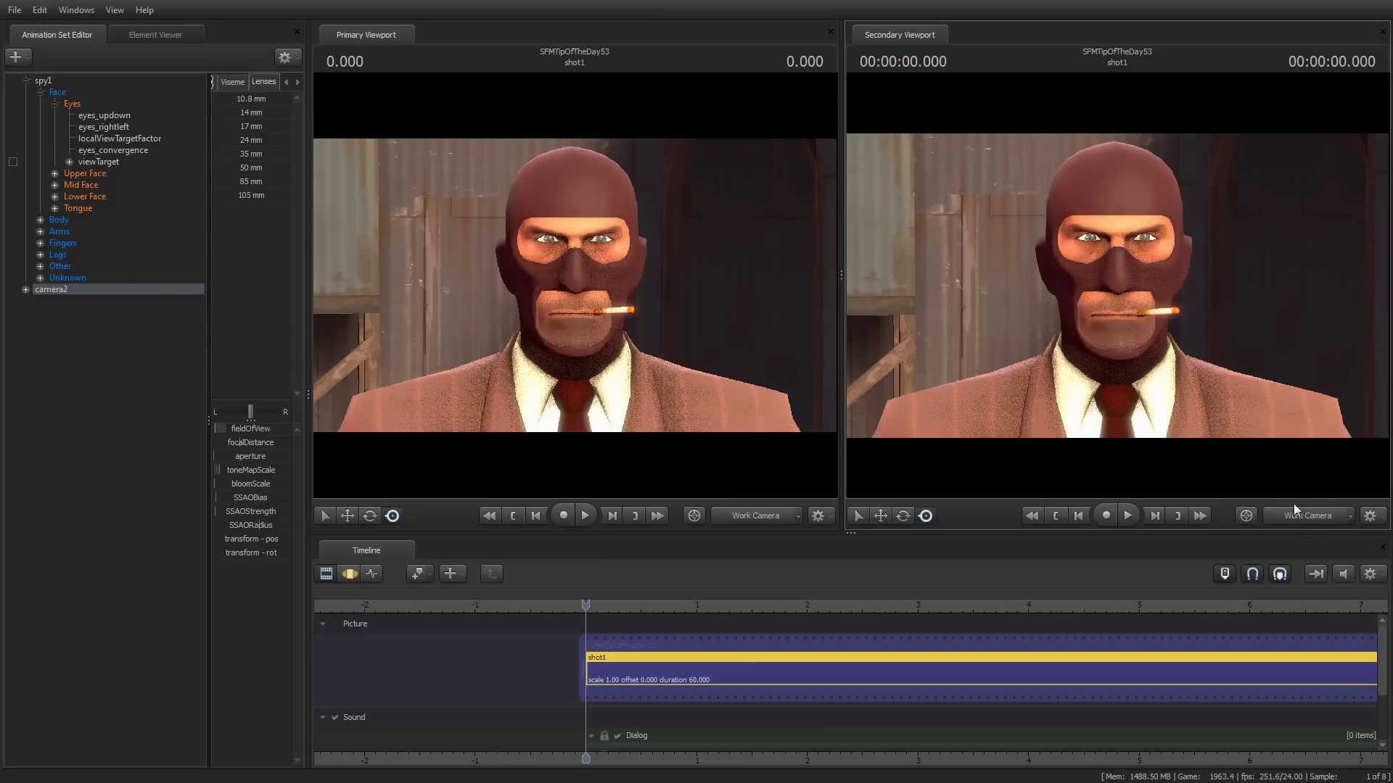
left_click(1350, 517)
mouse_move(1317, 572)
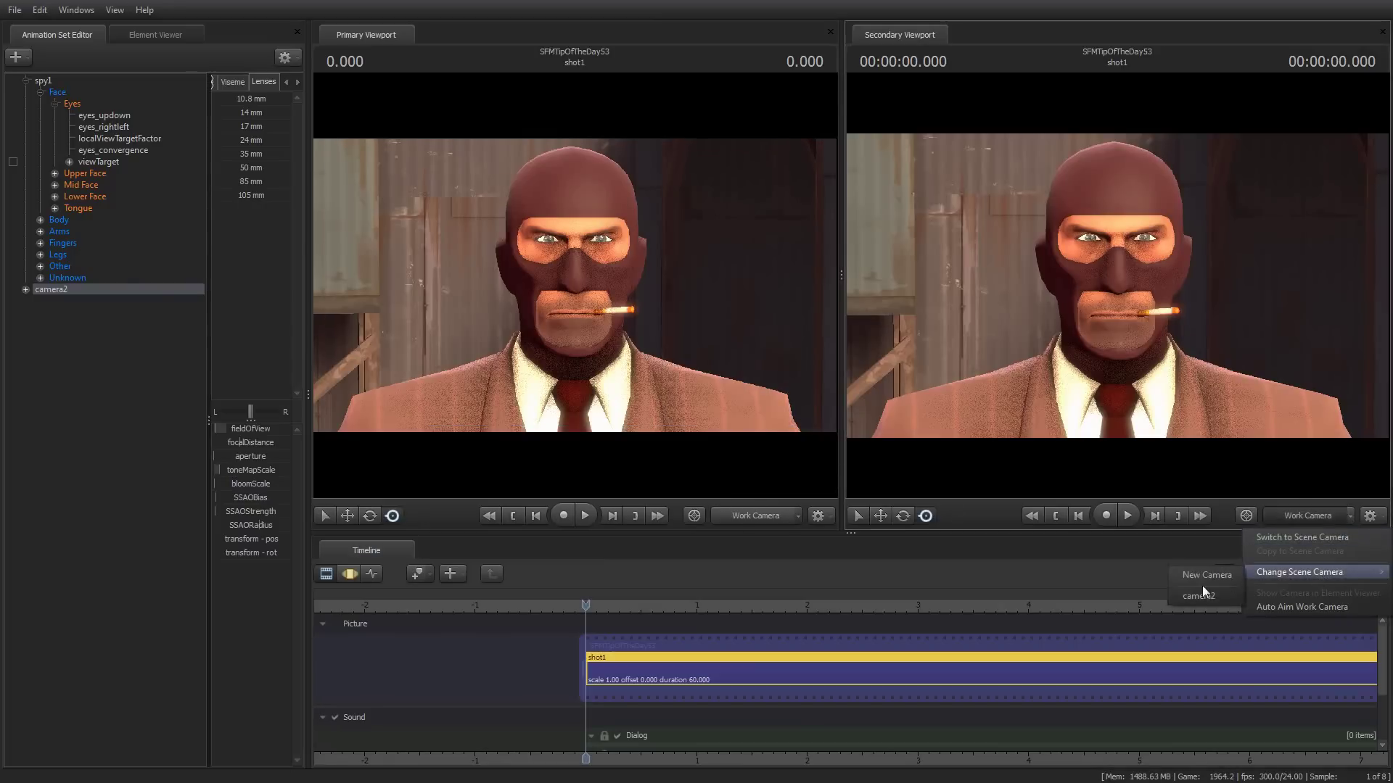
left_click(1204, 593)
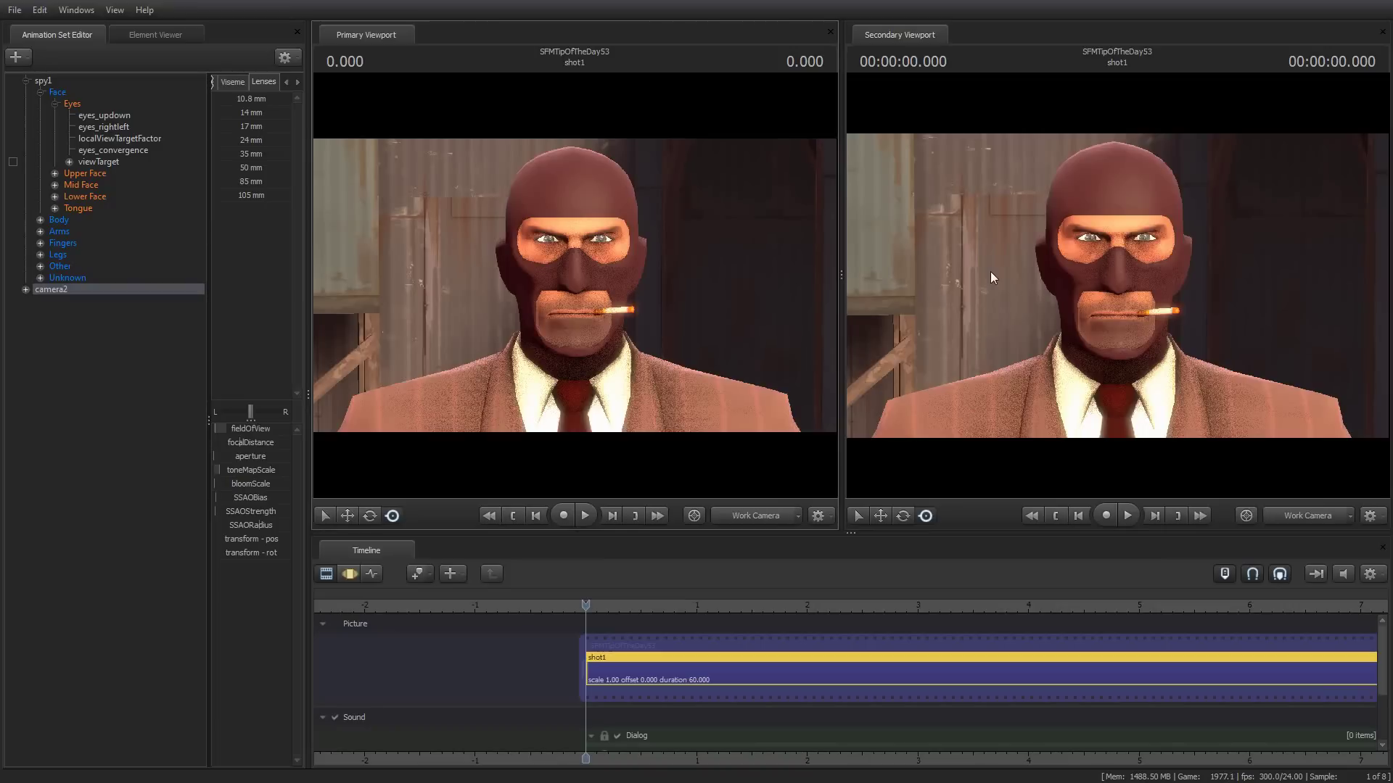
Step: Open camera2's curves in the Graph Editor, expand its control group and check the keymode options, keeping Linear
left_click(372, 572)
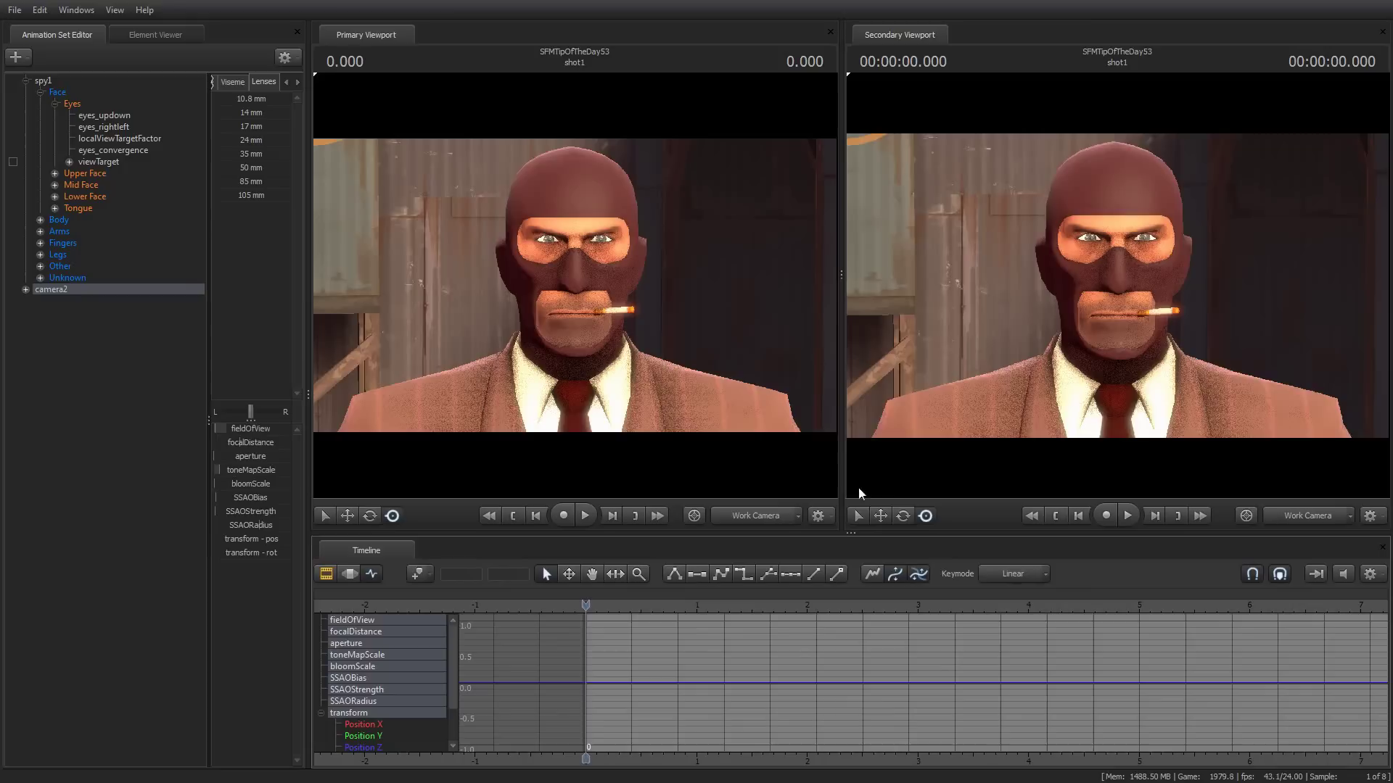
left_click(25, 290)
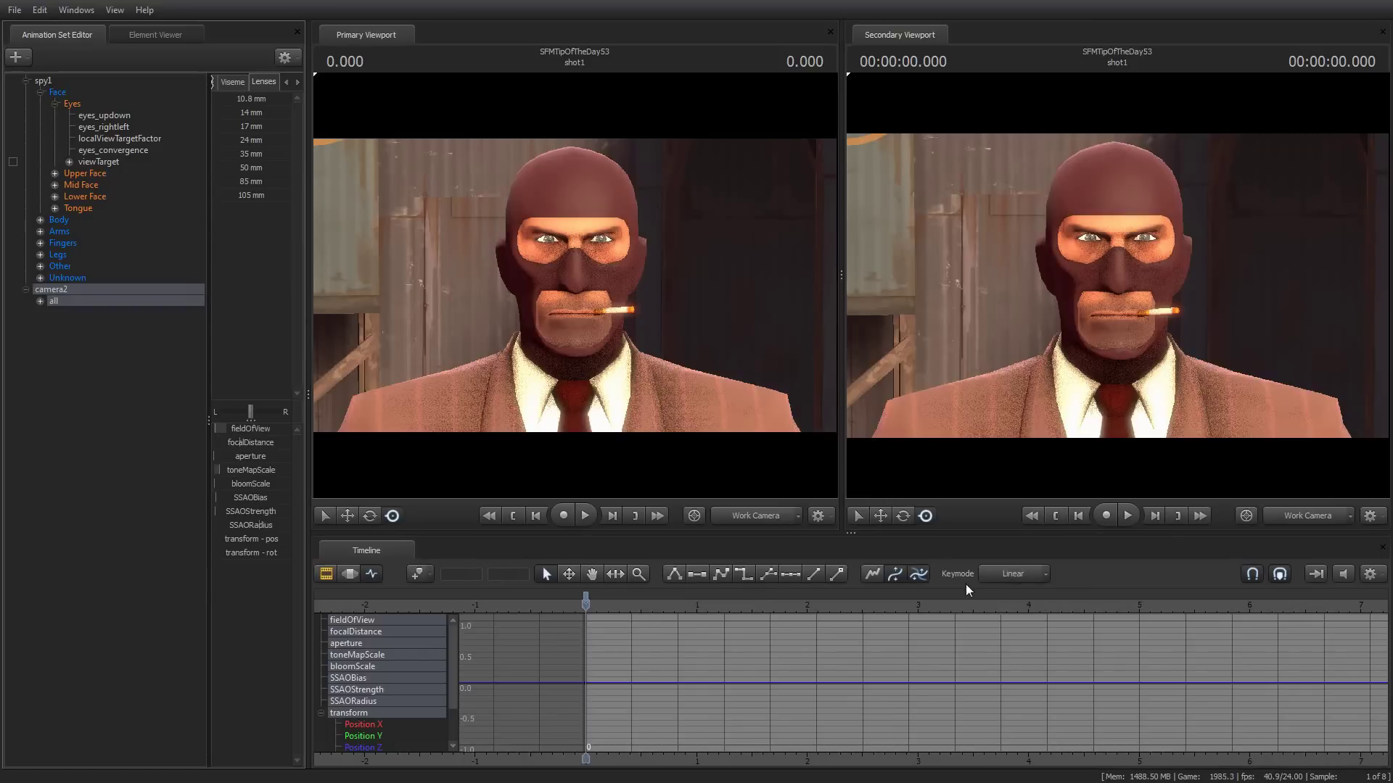
left_click(1046, 578)
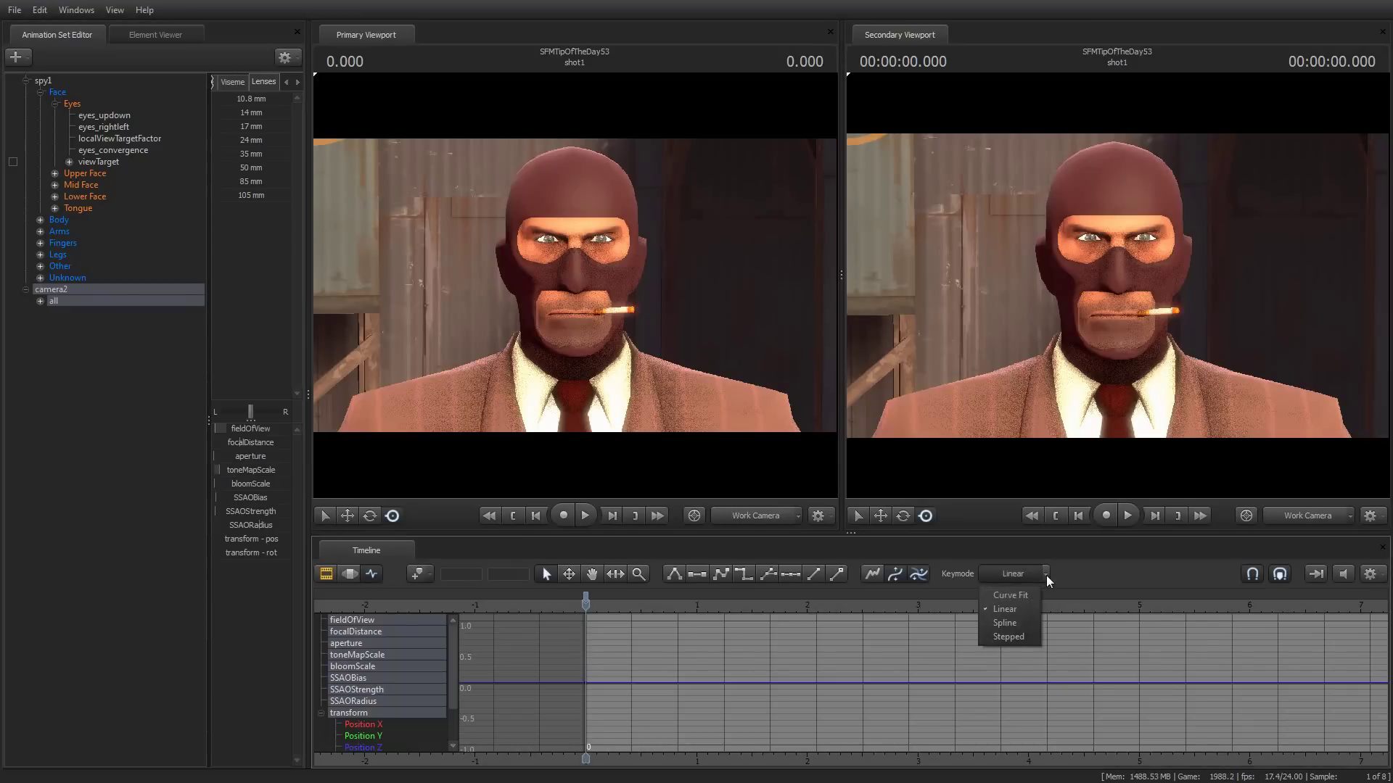
left_click(1047, 579)
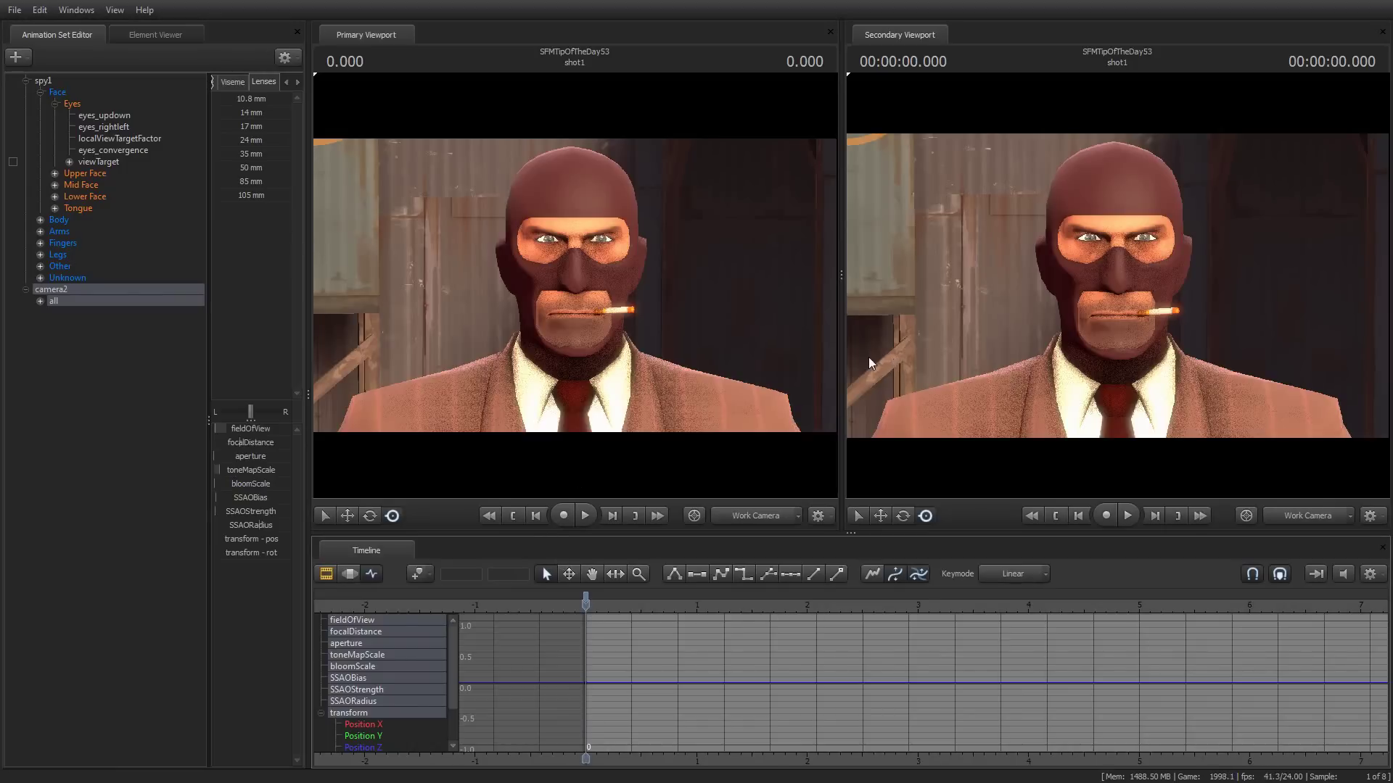
Step: Place the playhead at 5 seconds and apply the 17 mm lens preset fully to camera2
key("space")
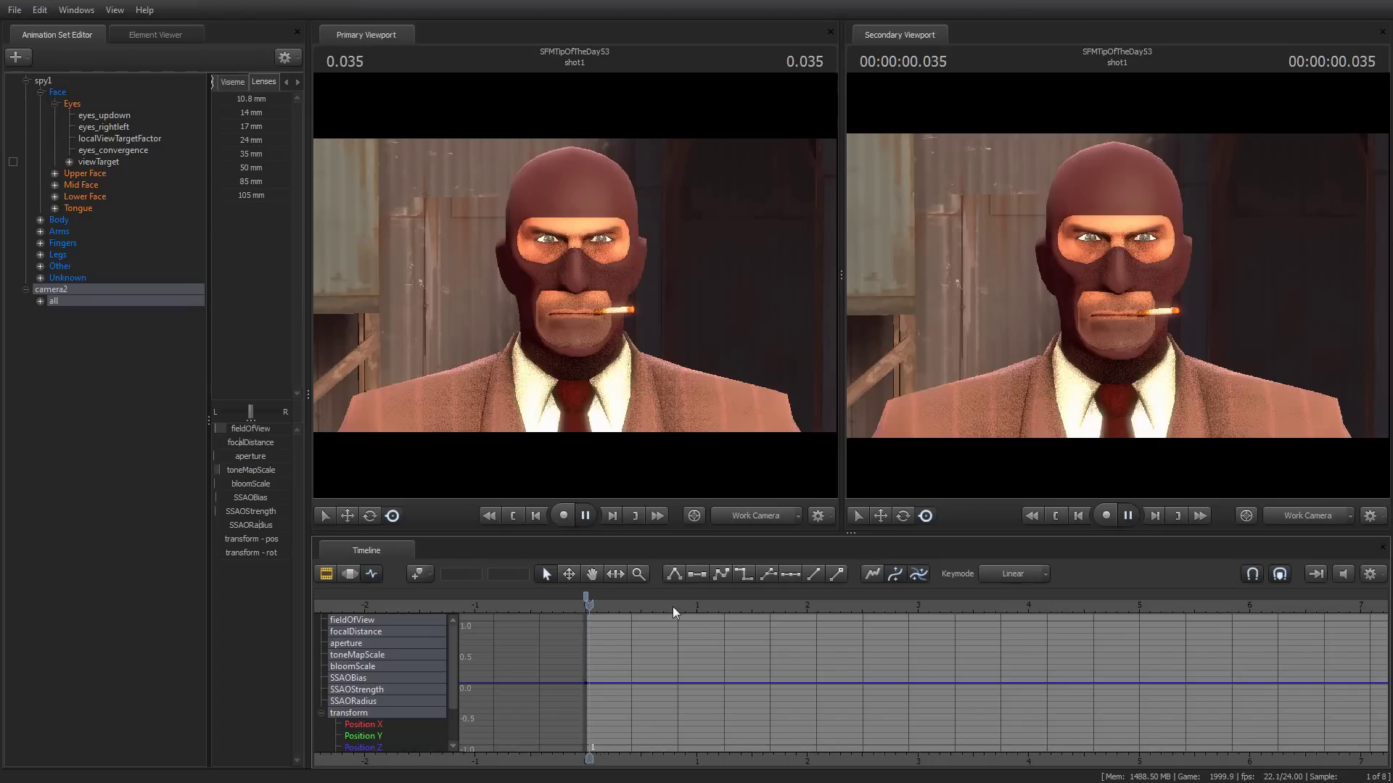
key("space")
left_click(587, 606)
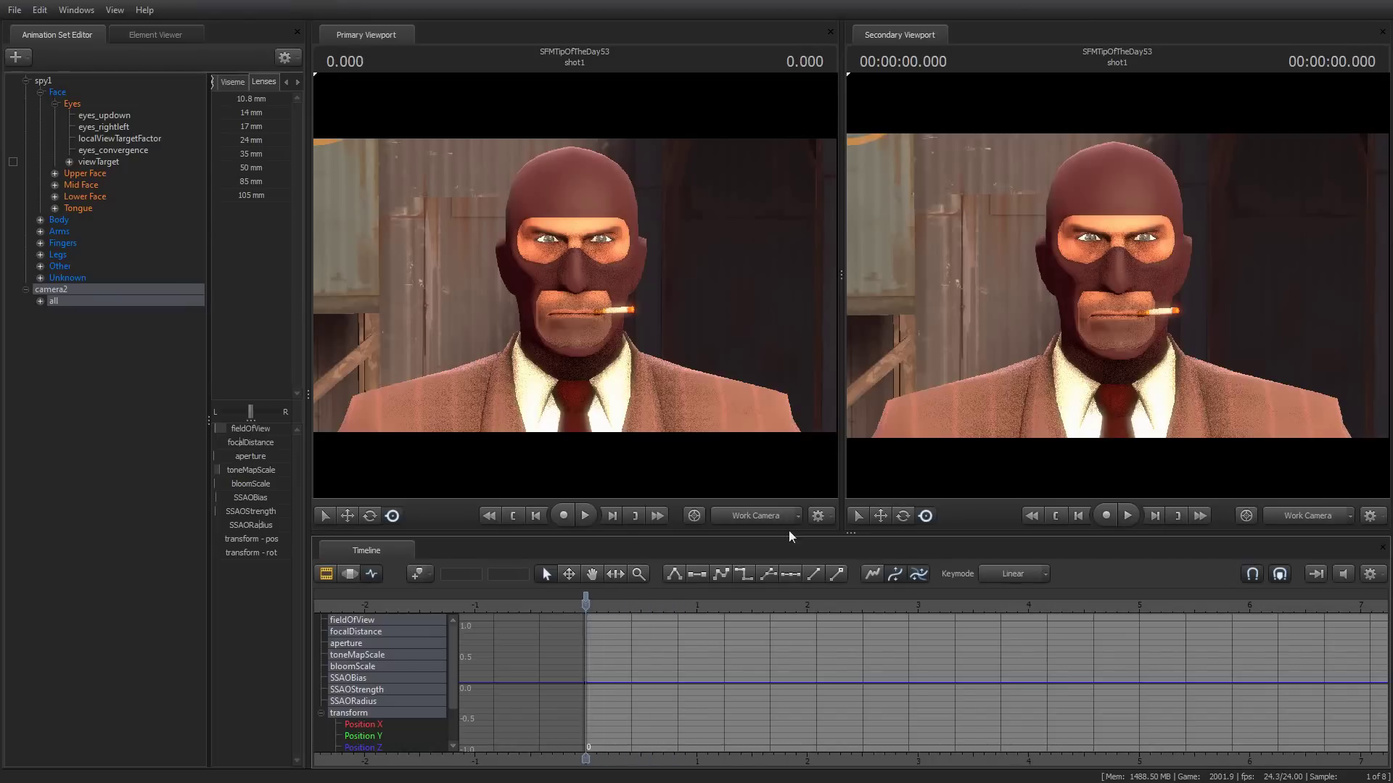
left_click_drag(586, 606, 1139, 628)
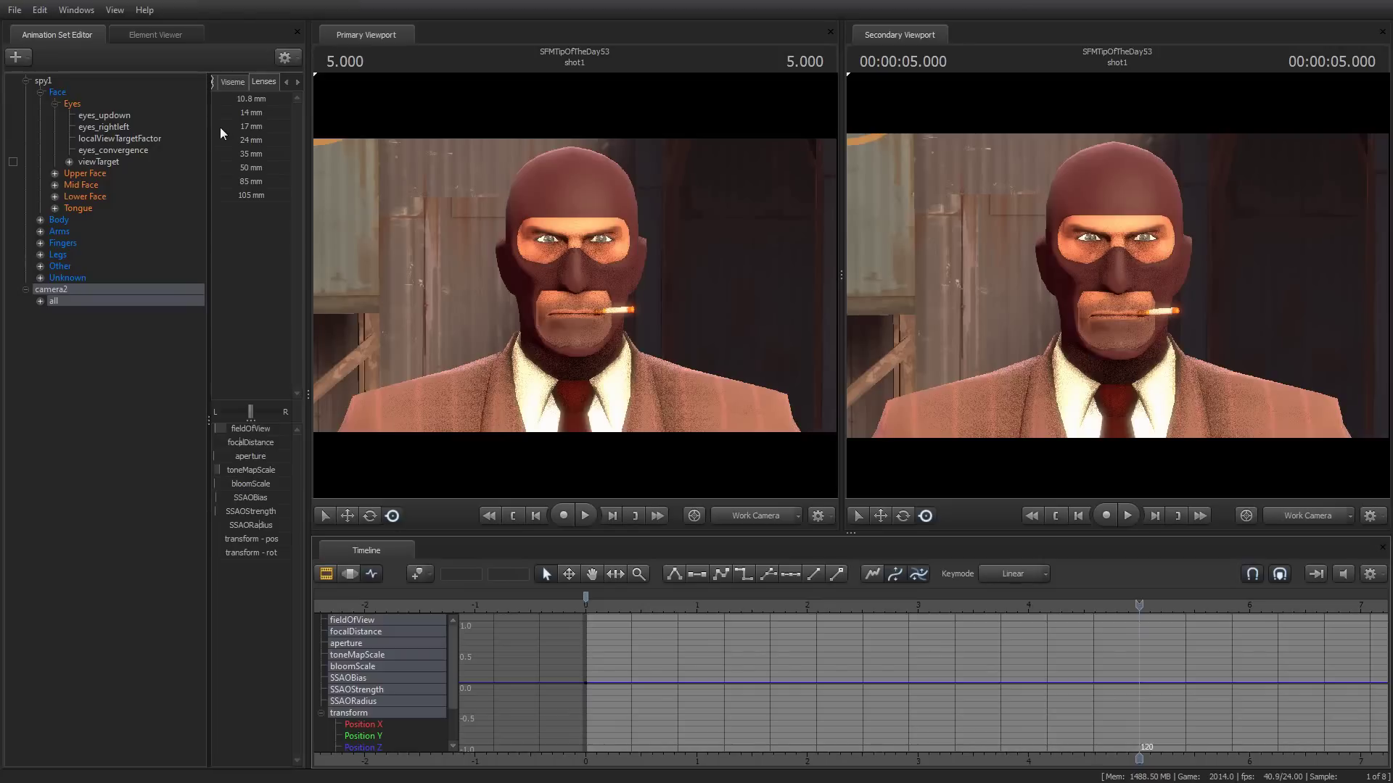
left_click_drag(250, 127, 289, 127)
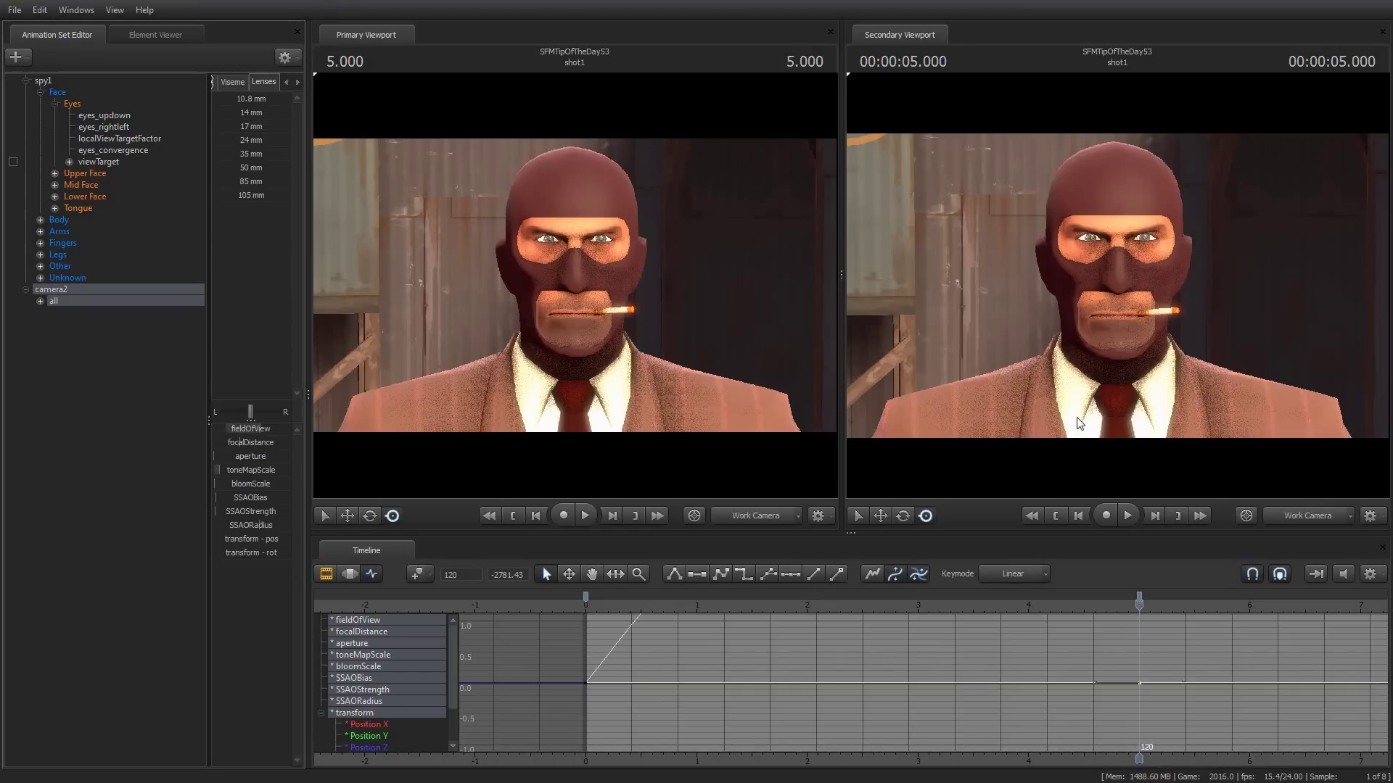
Step: Return to the Clip Editor, switch the secondary viewport to camera2 and play the shot to view its zoom
key("space")
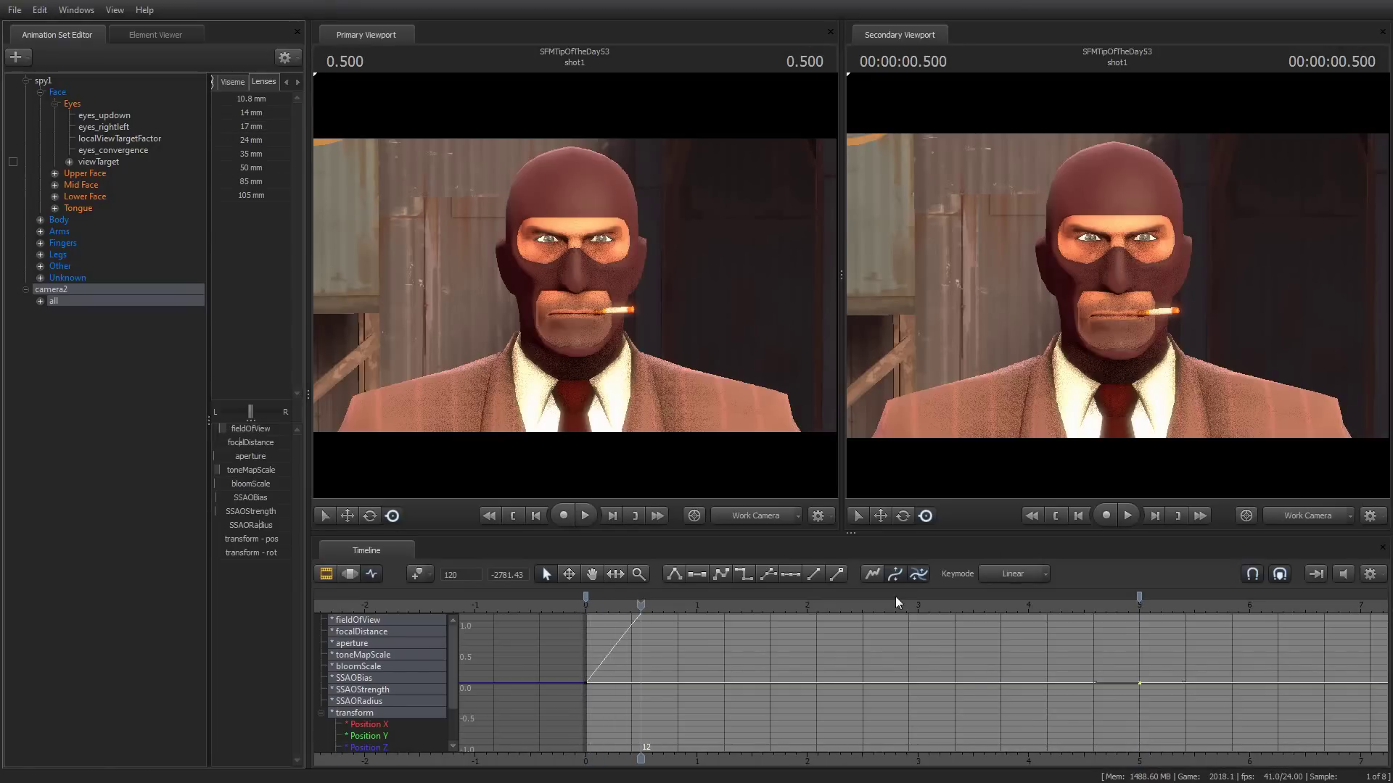
left_click(349, 574)
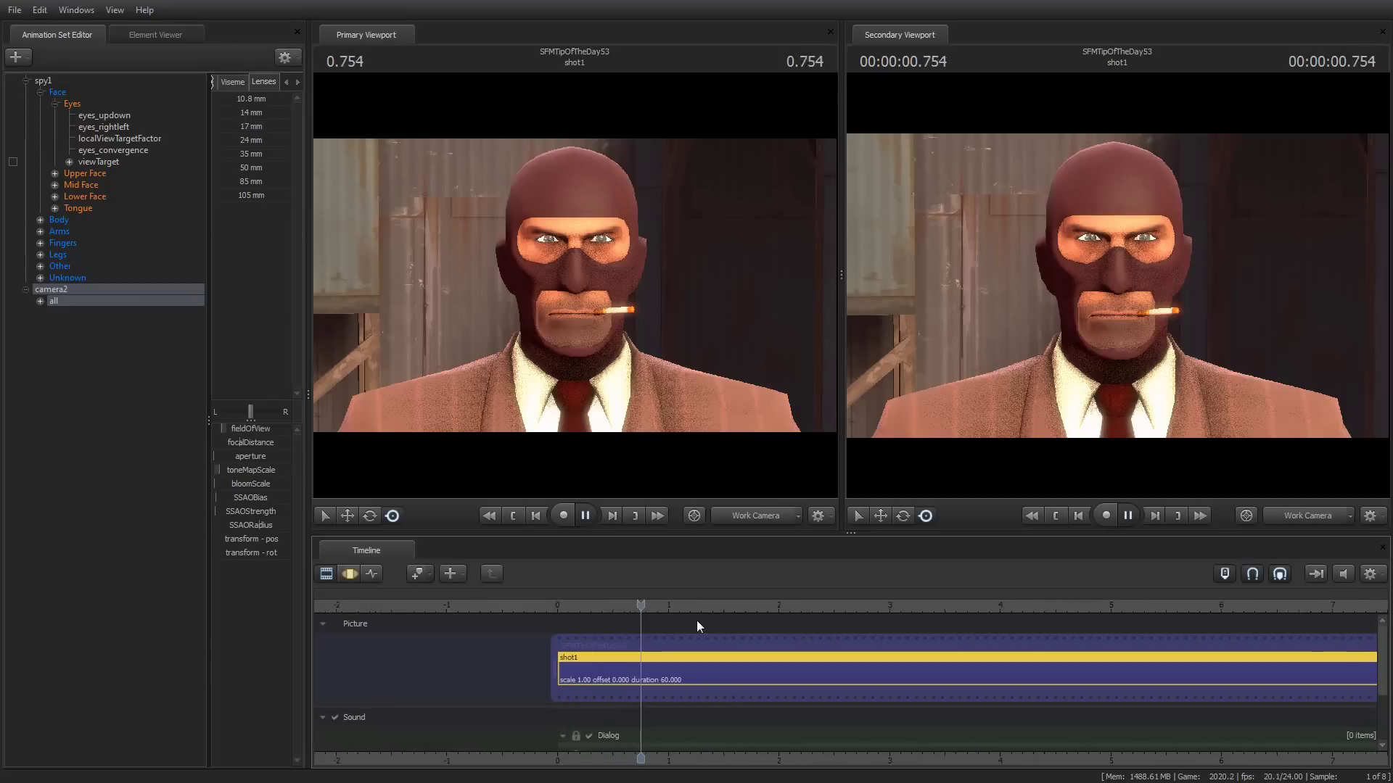
key("space")
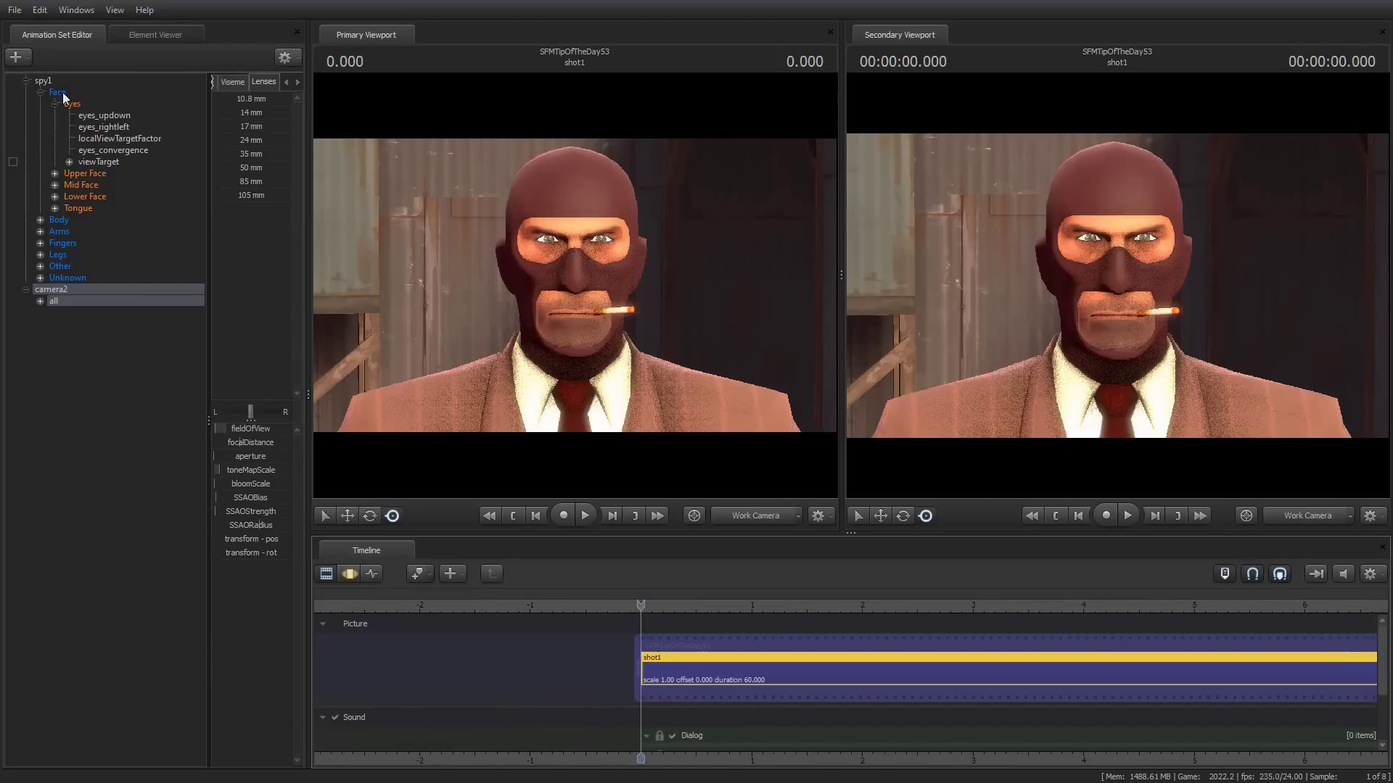
left_click(1320, 516)
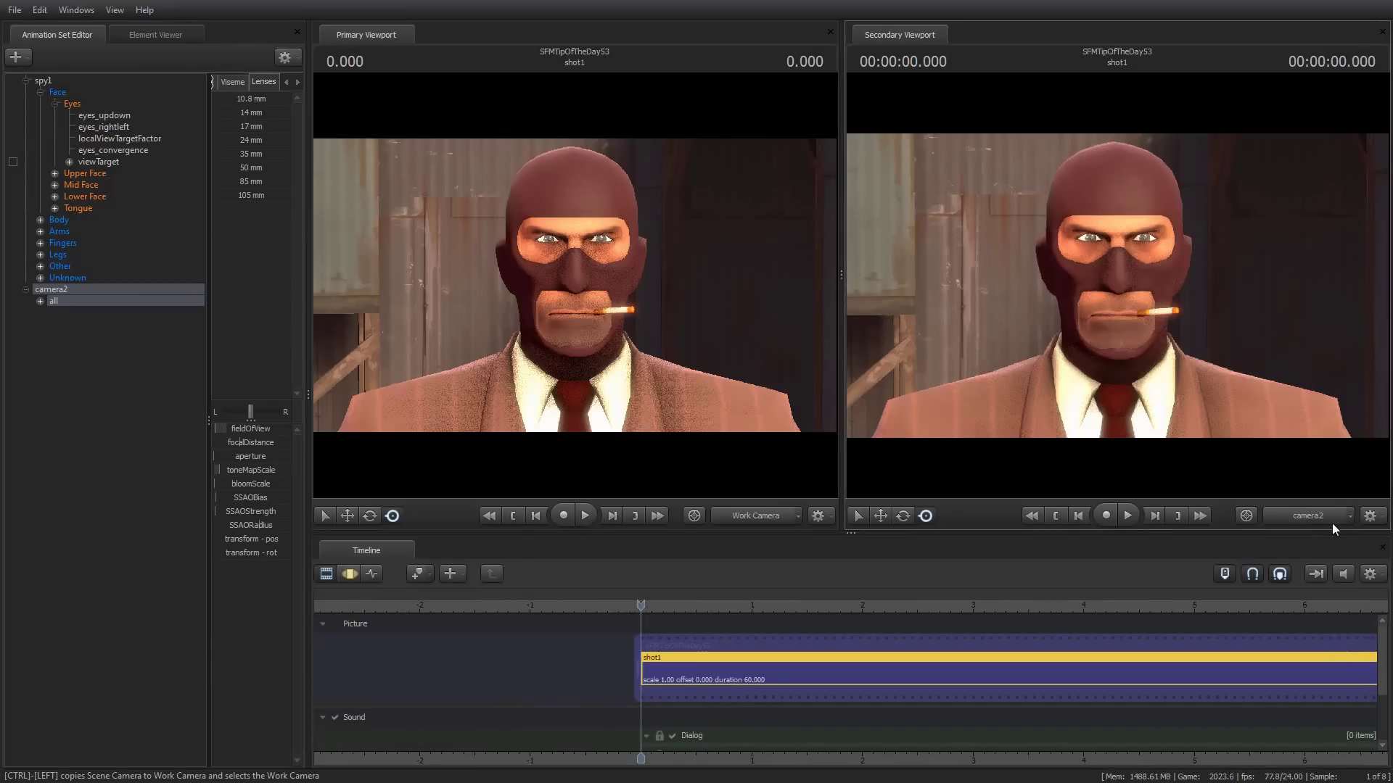
left_click(995, 362)
key("space")
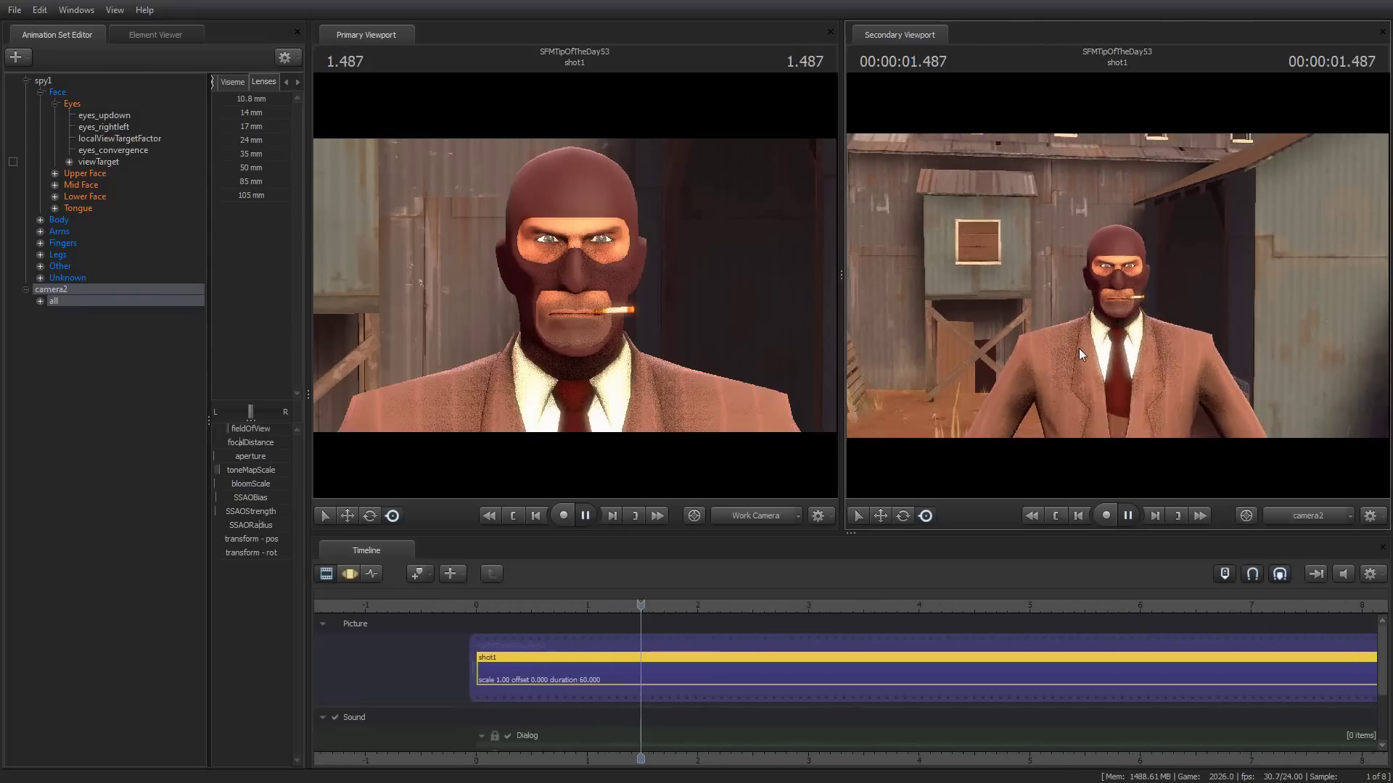
key("space")
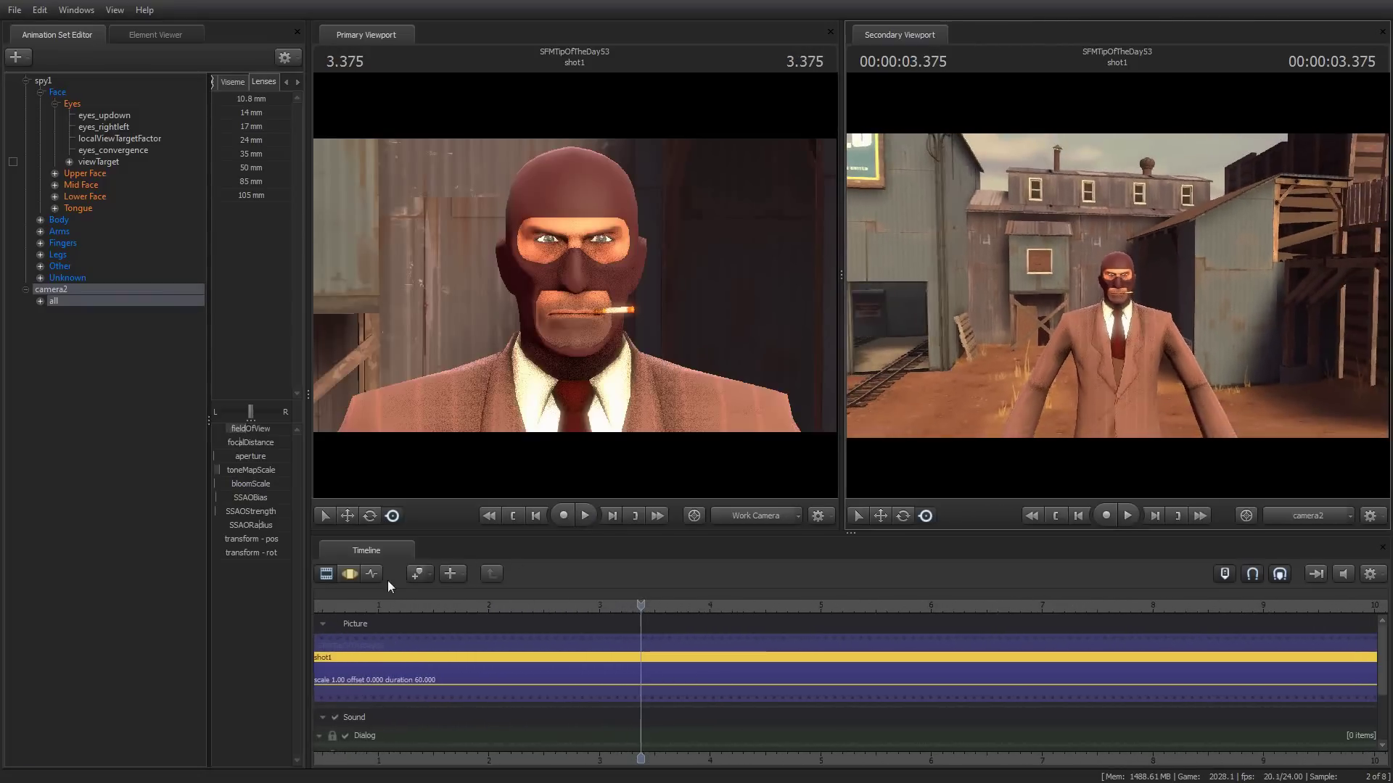
Step: Replay the shot from its start in the Graph Editor and examine camera2's lens change against its curves
left_click(372, 574)
key("space")
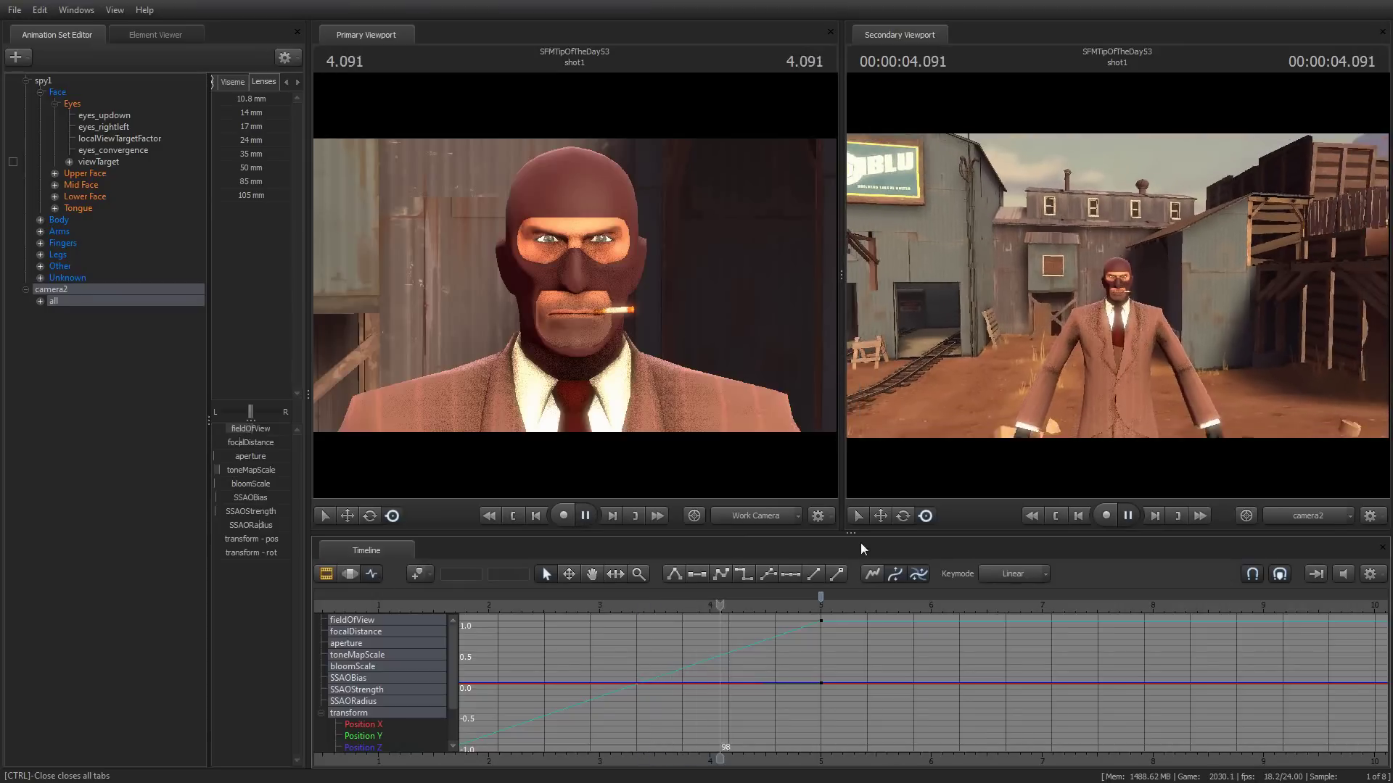
key("space")
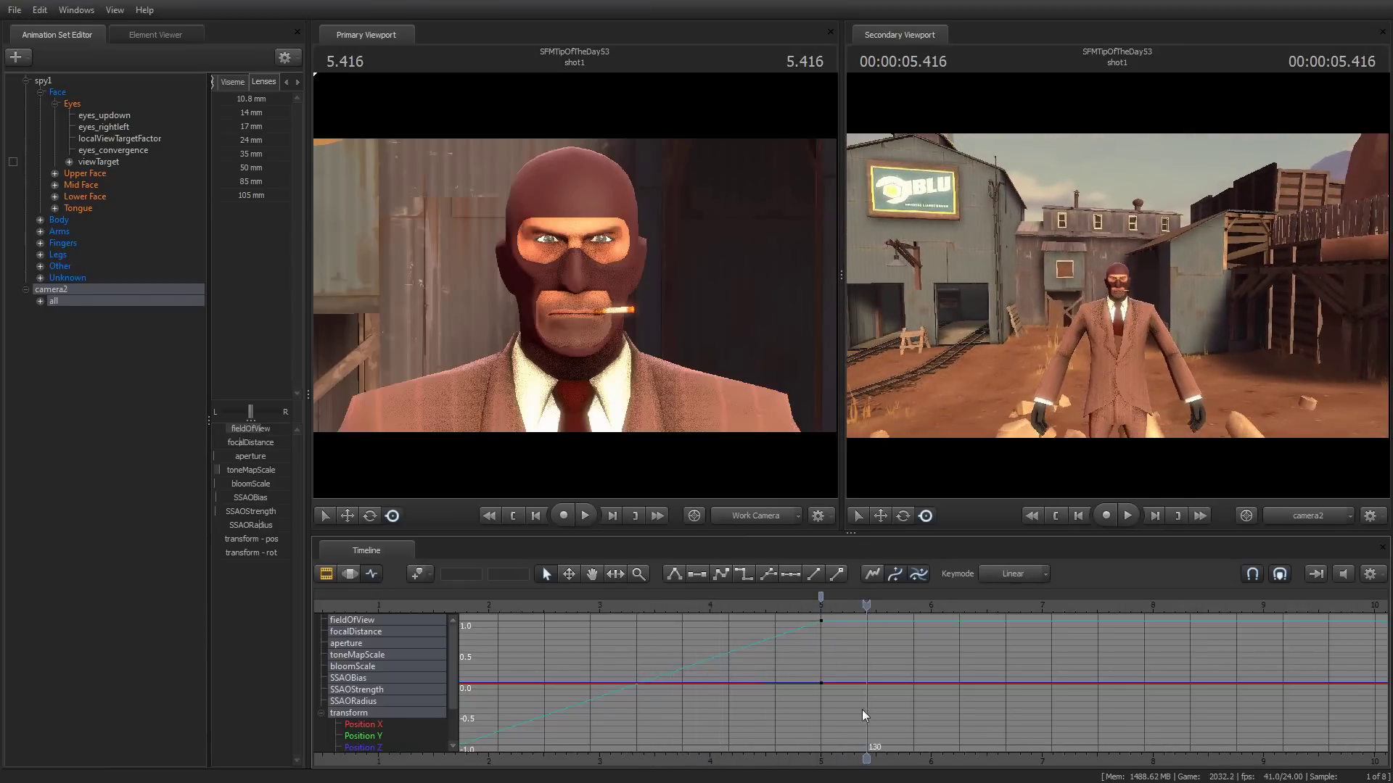
key("Home")
key("space")
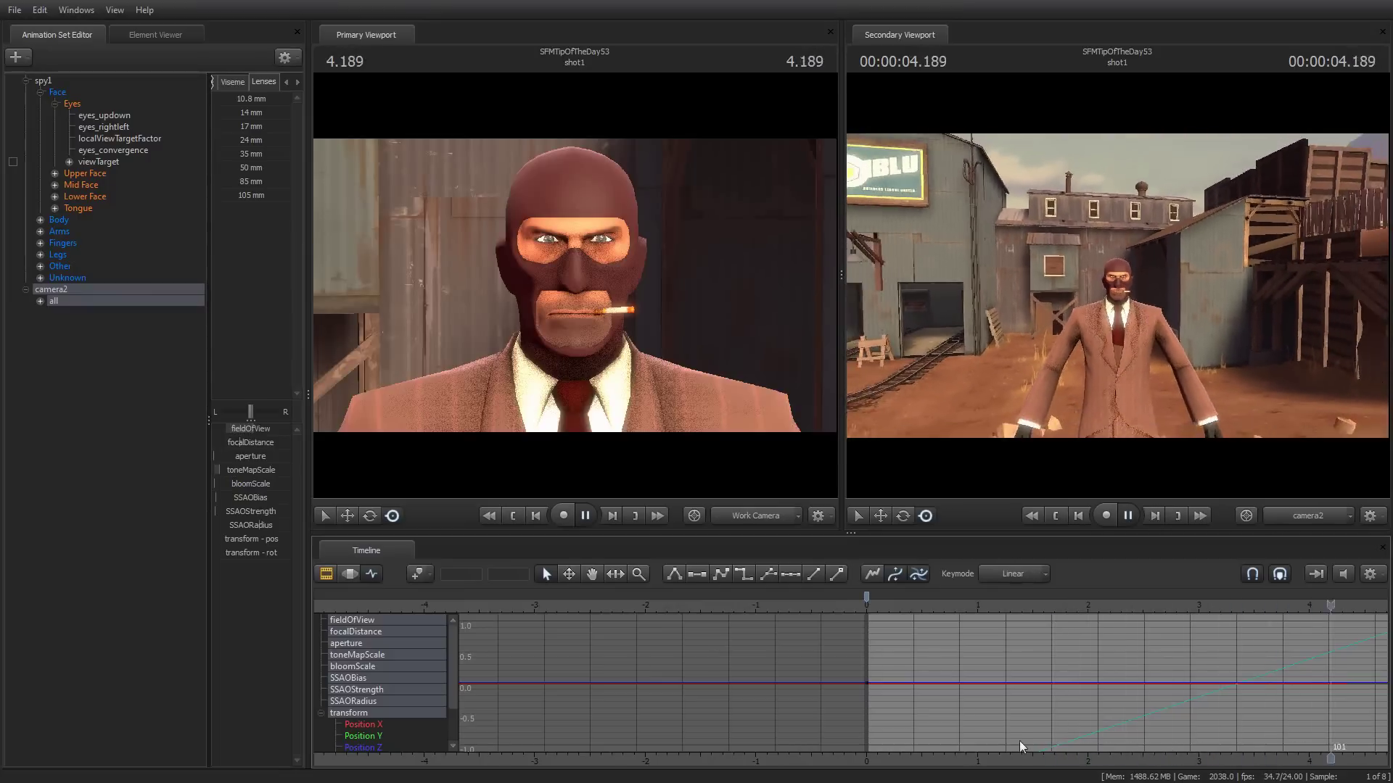
key("space")
key("Home")
key("Home")
key("space")
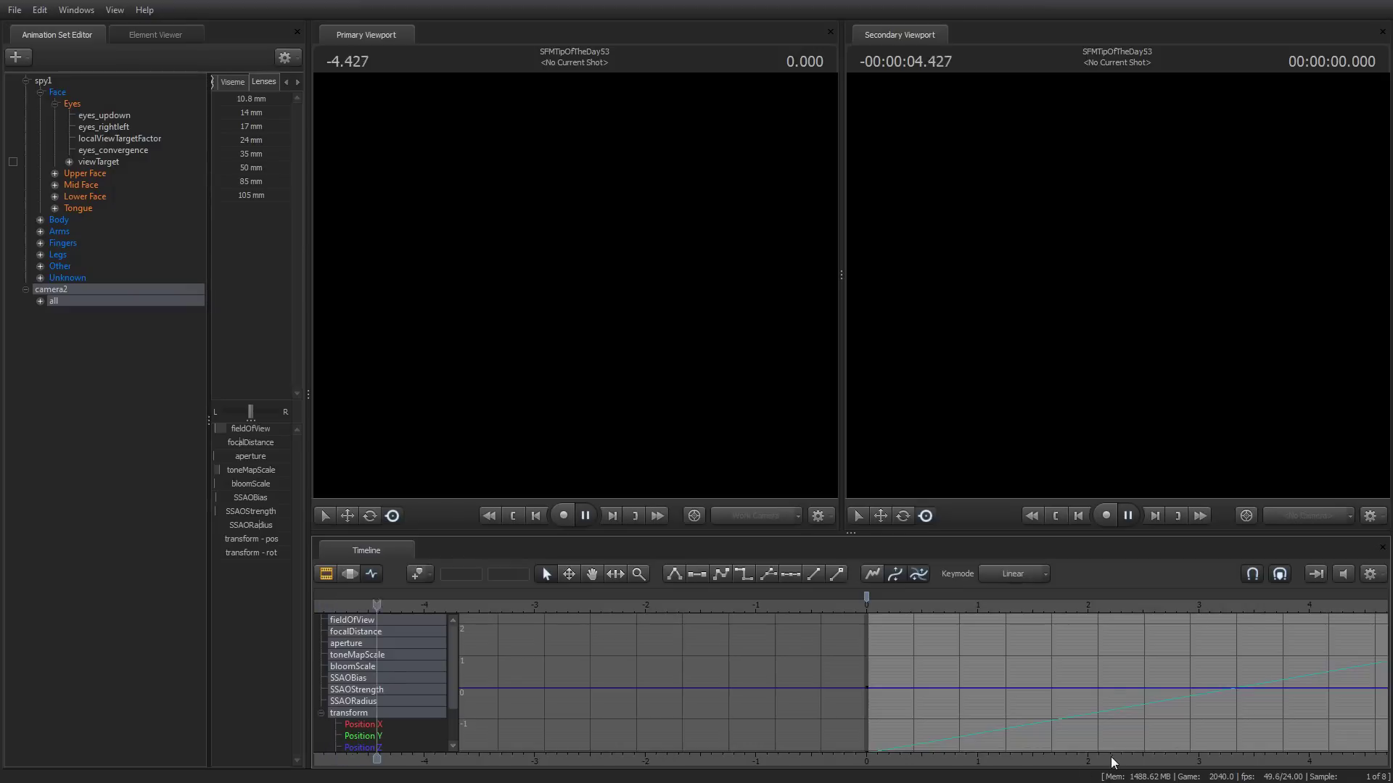
middle_click_drag(1110, 759, 918, 746)
scroll(756, 623, "down", 1)
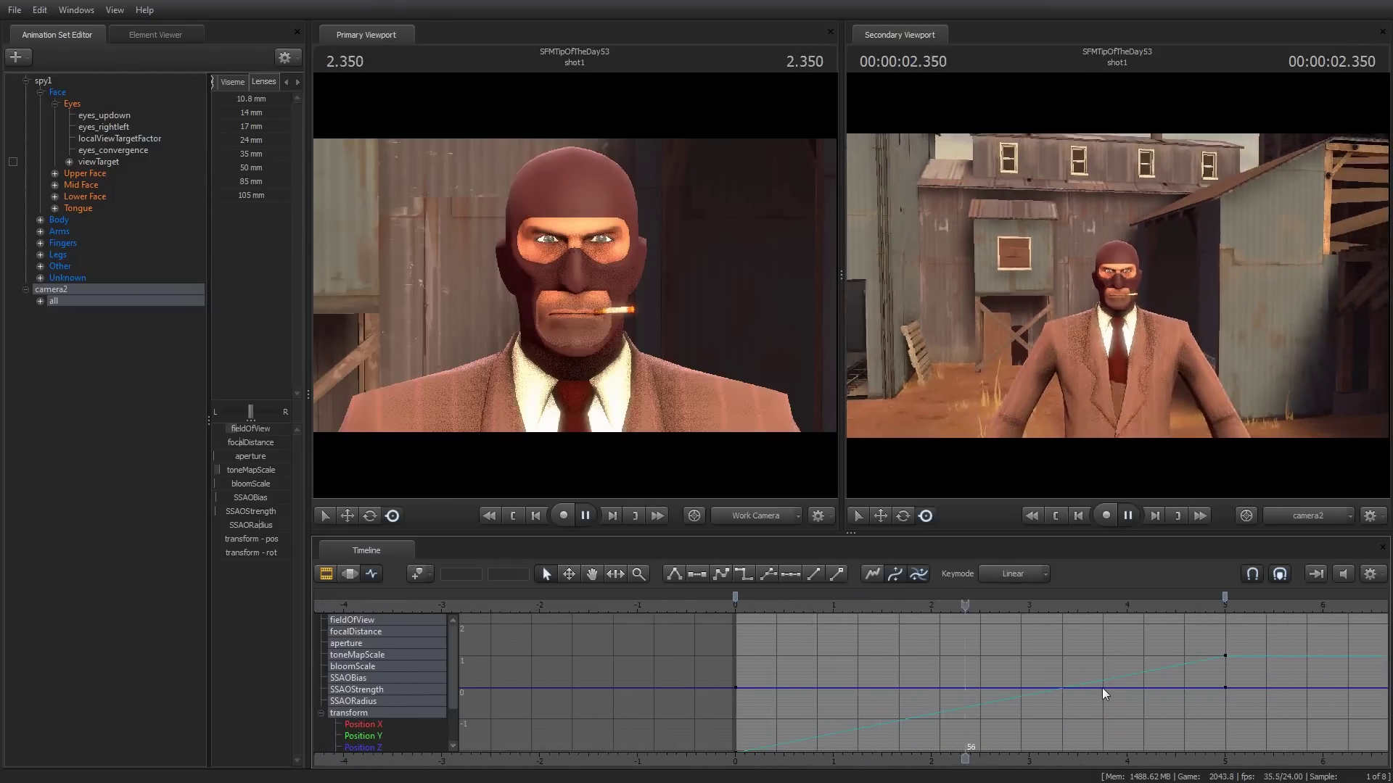
scroll(1196, 683, "down", 1)
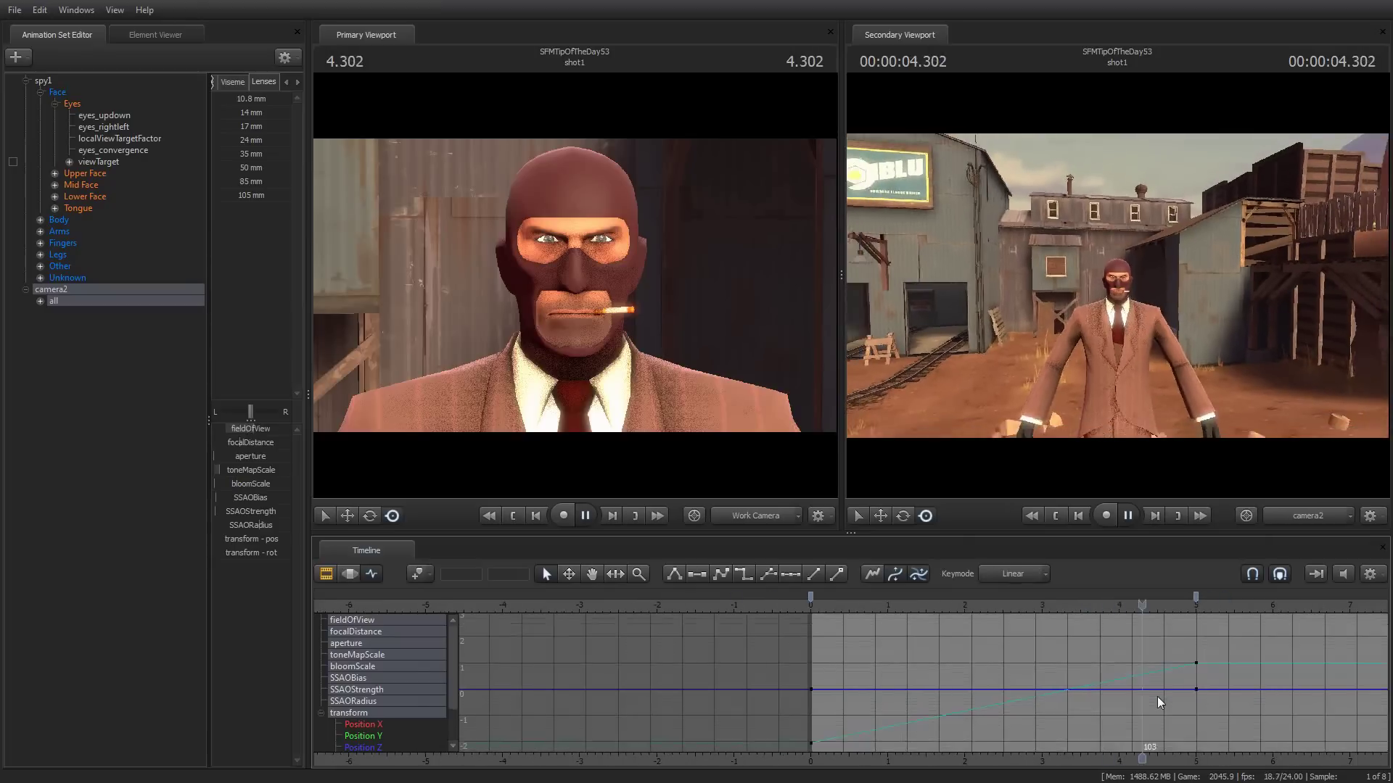
key("space")
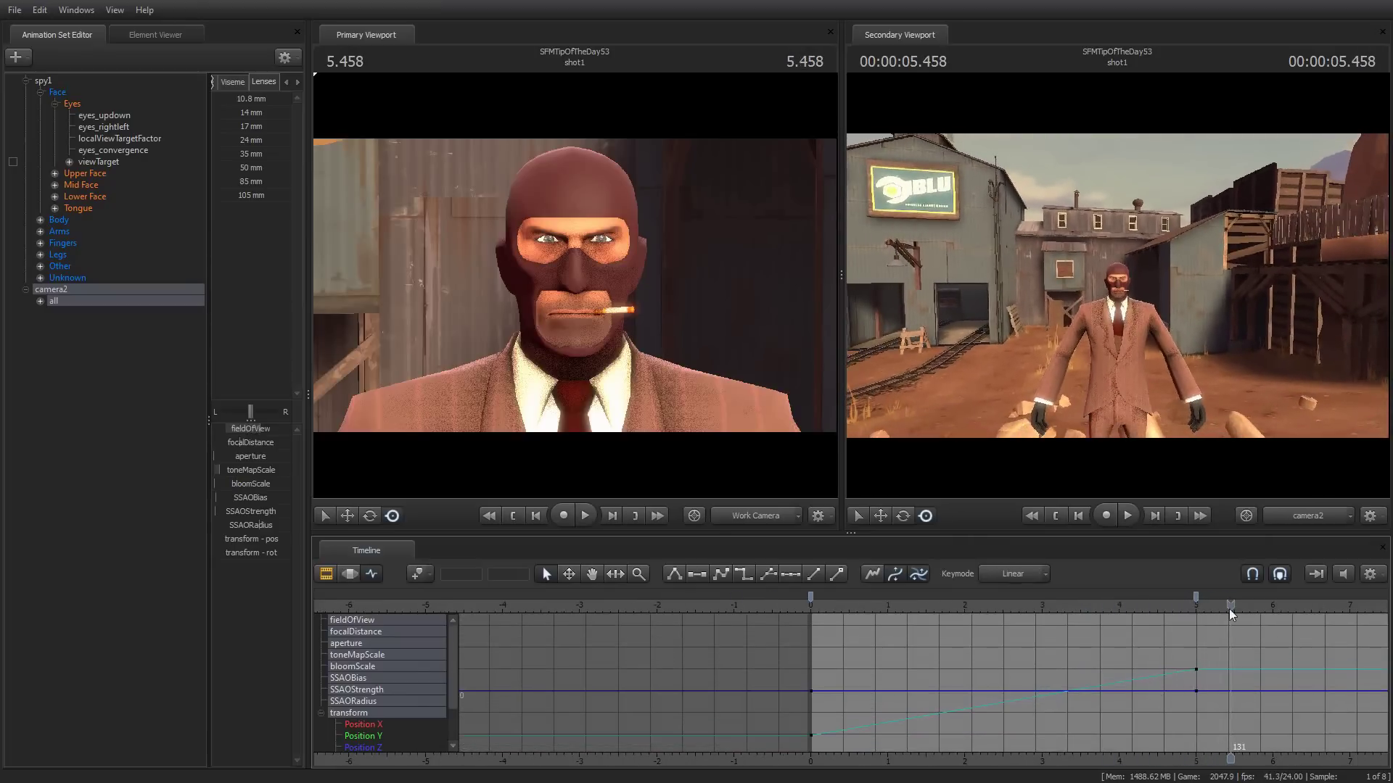
Step: At 5 seconds, fly camera2 forward until the spy's head and shoulders fill the frame
left_click_drag(1227, 606, 1196, 612)
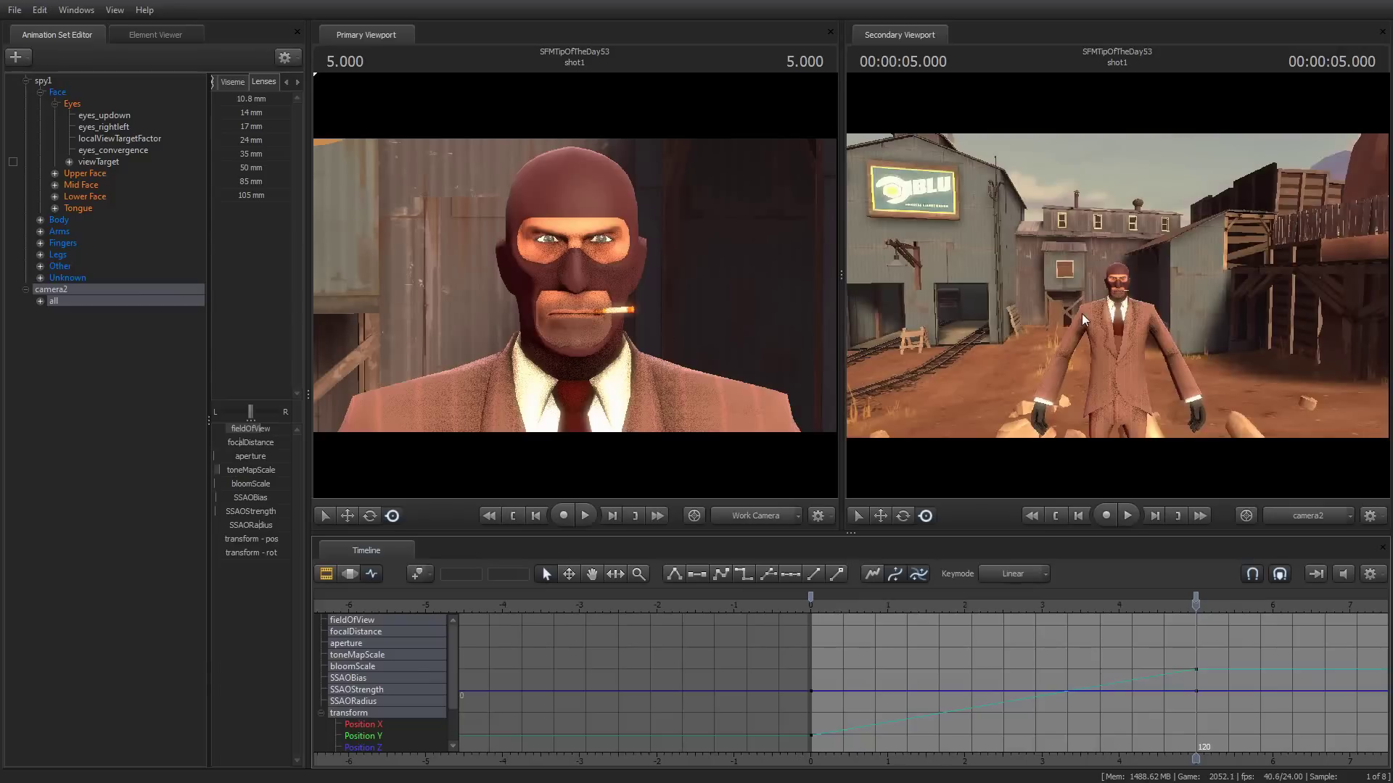
left_click(1121, 307)
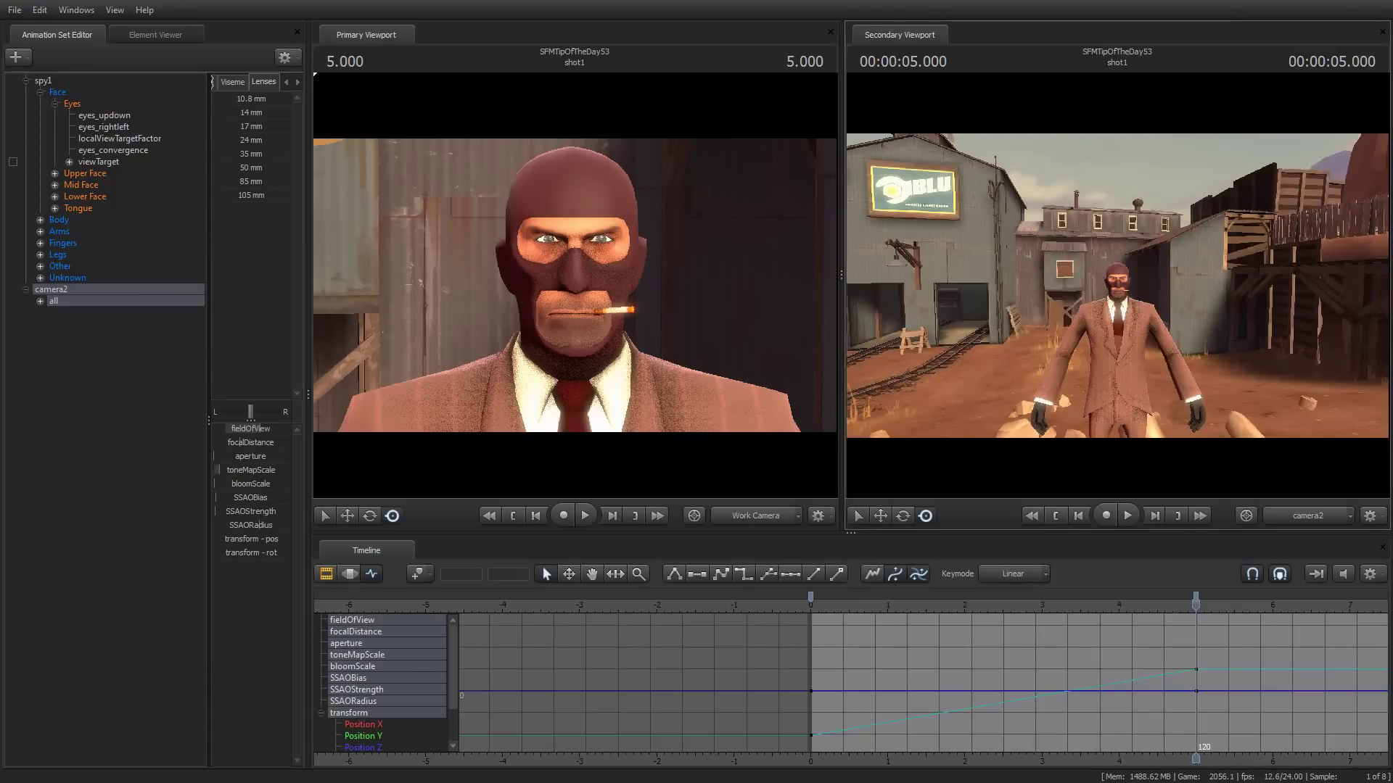
key("w")
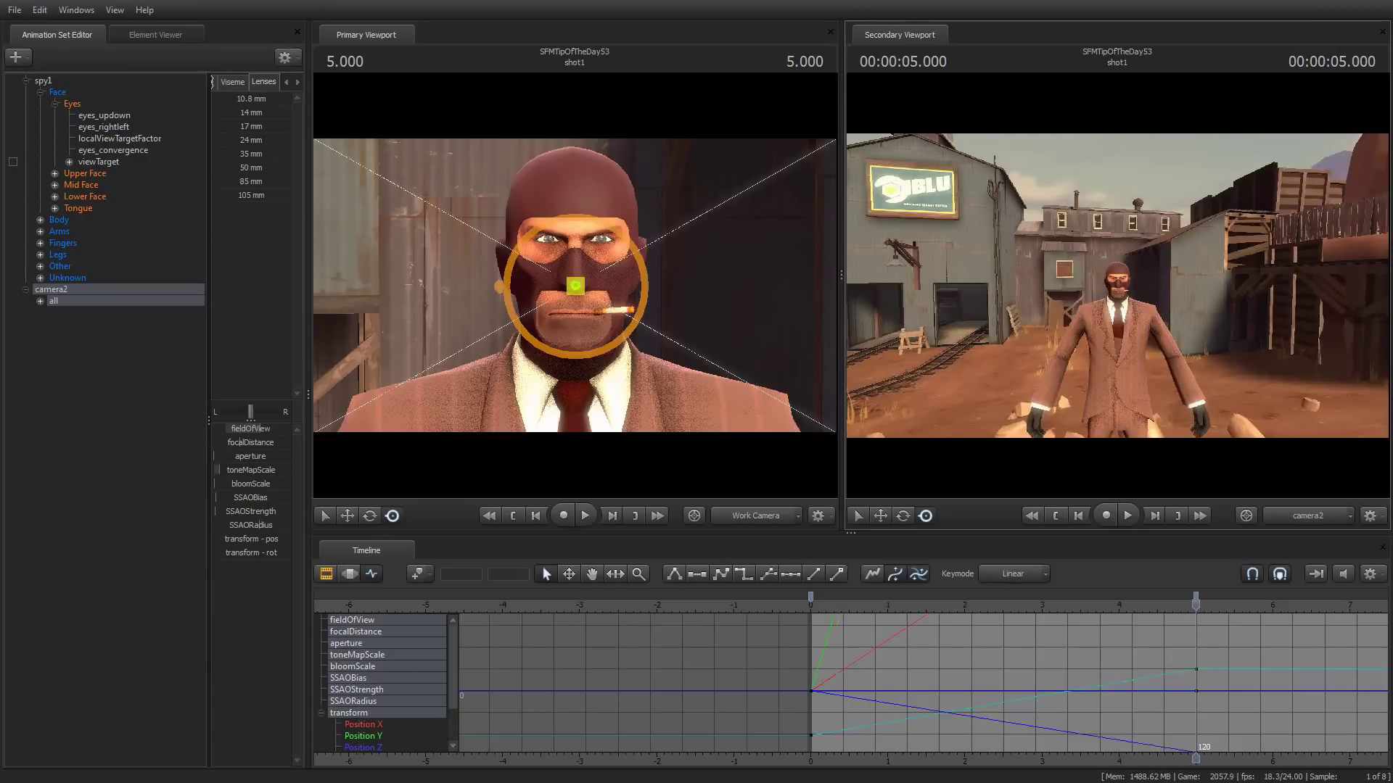
key("w")
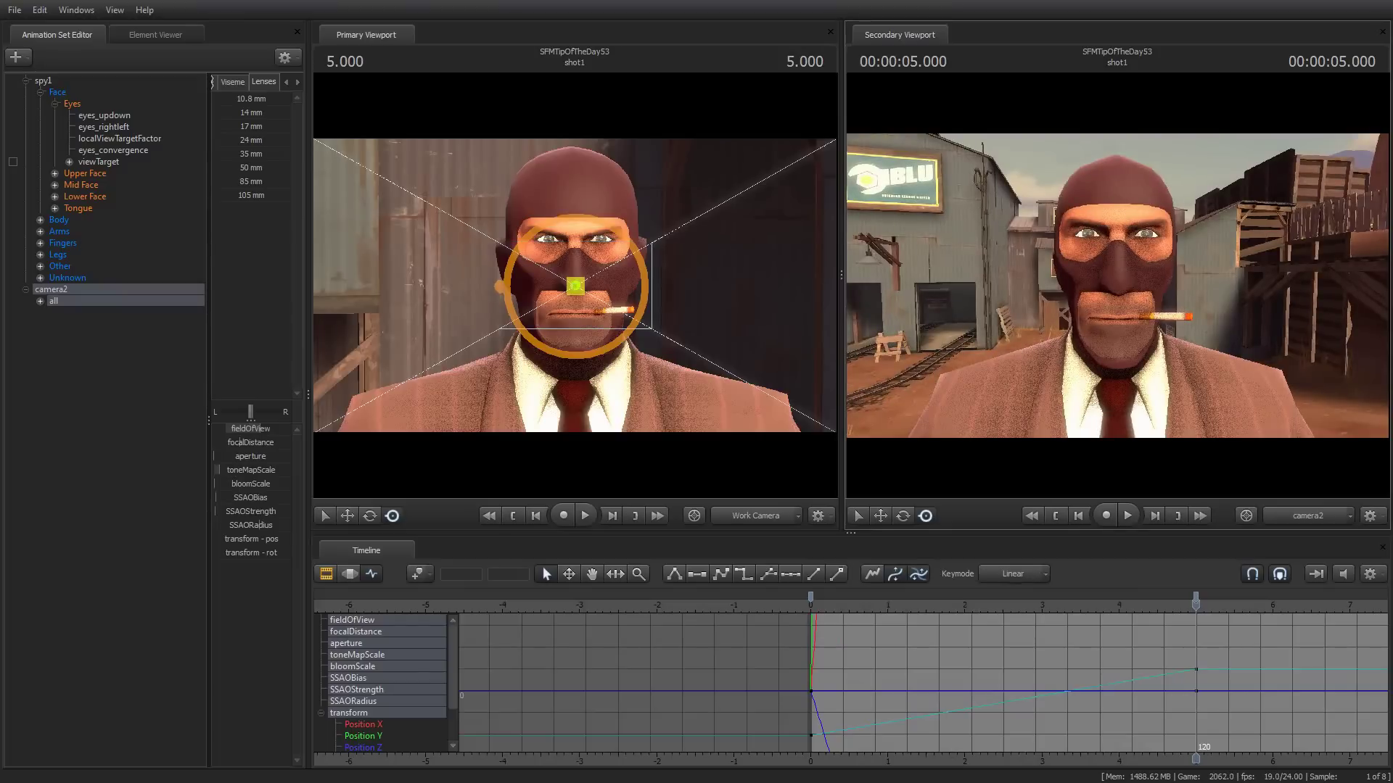
key("w")
key("s")
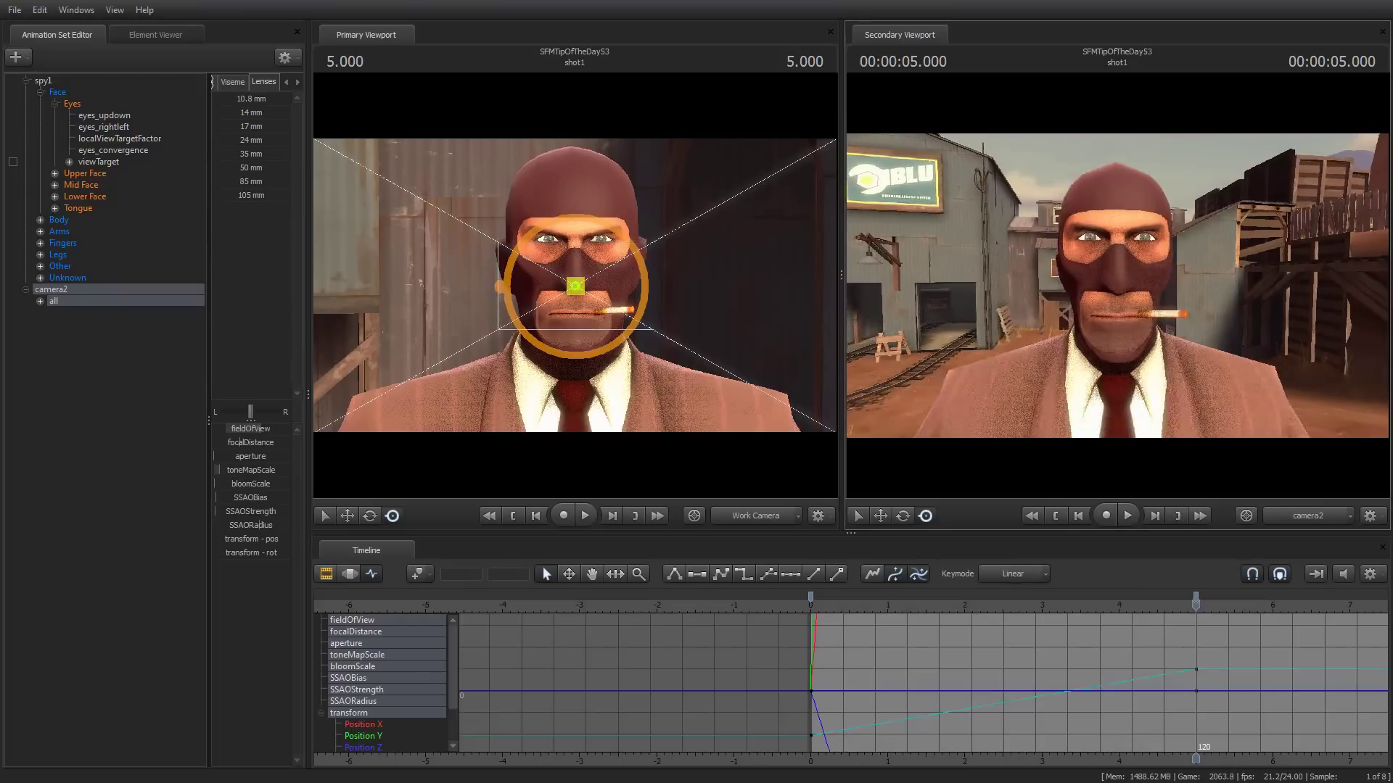
key("w")
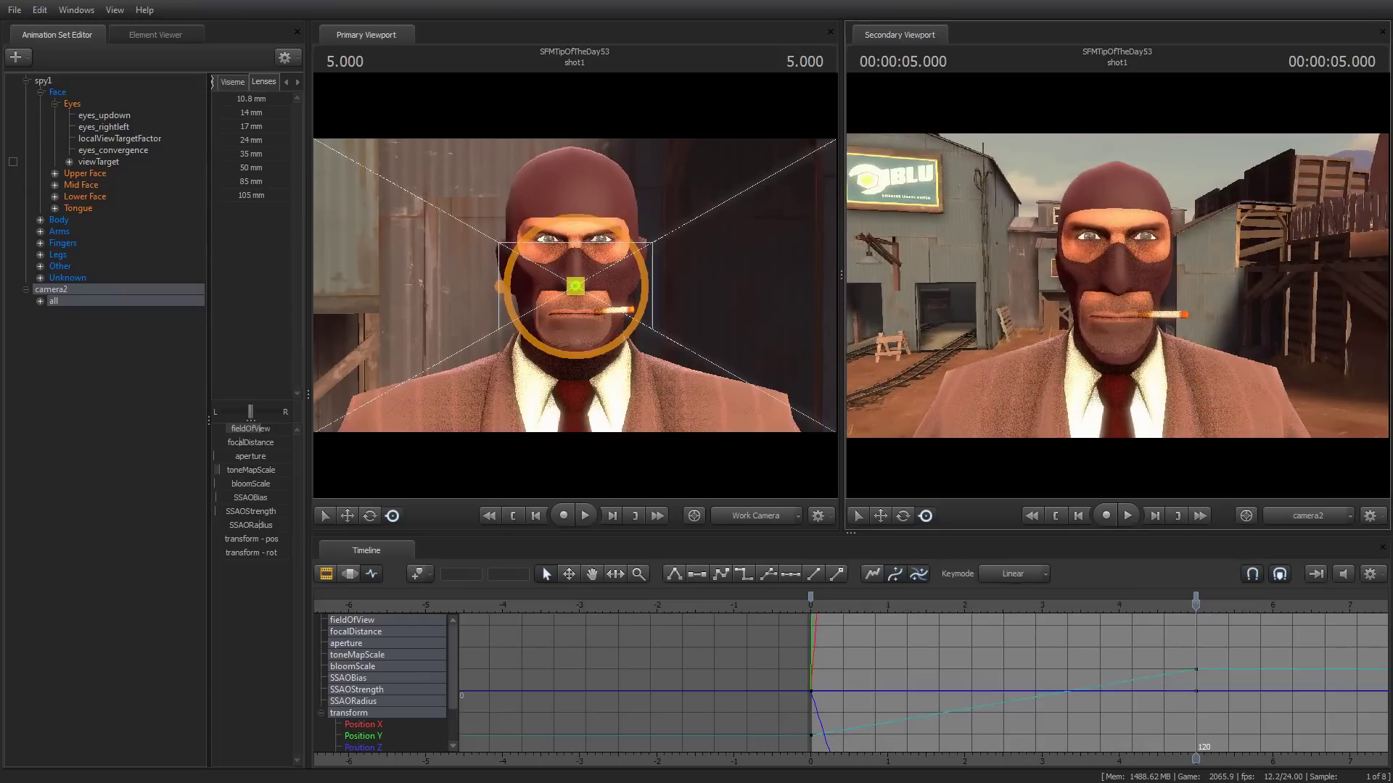
key("s")
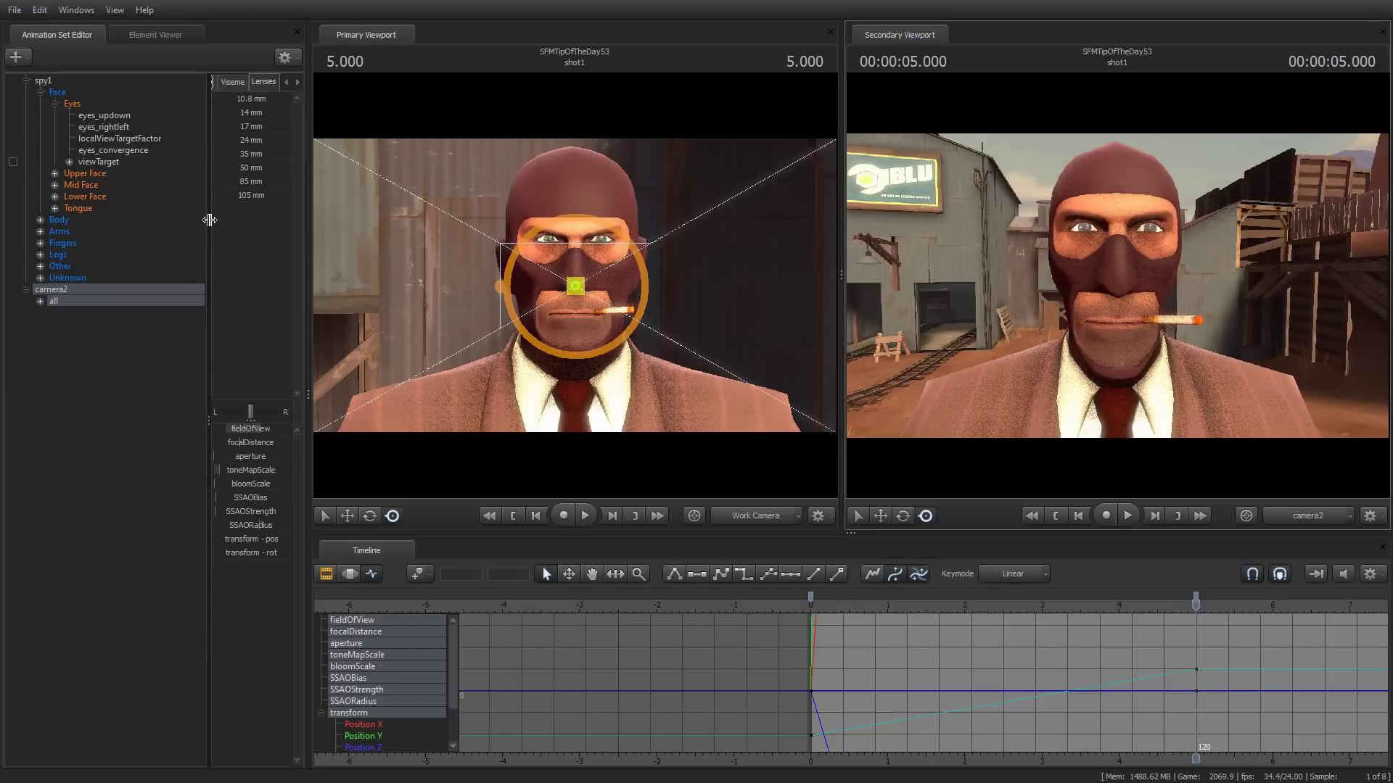
Step: Apply the 24 mm lens preset to camera2 at 5 seconds and pull the camera back to reframe the spy's head and shoulders
left_click(224, 140)
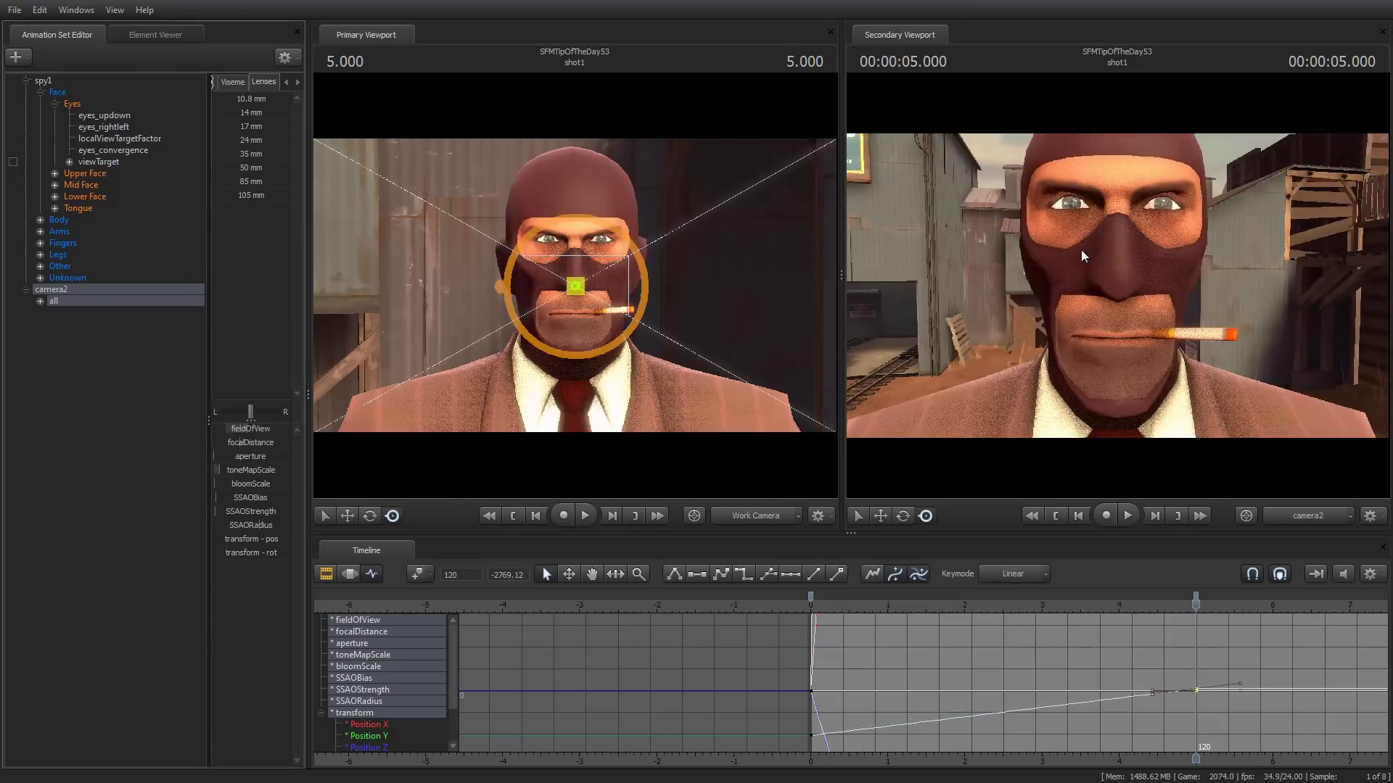
left_click(1085, 250)
key("s")
key("s")
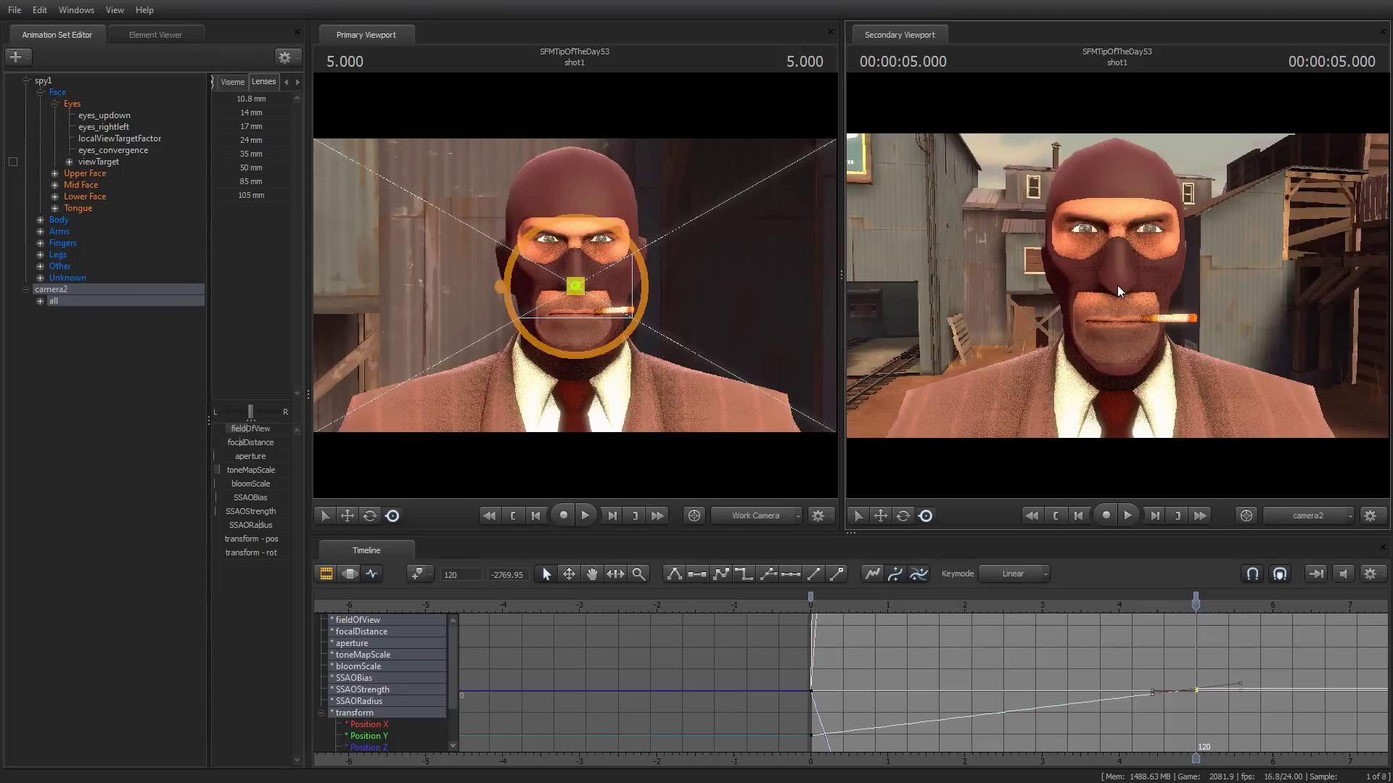
Step: Play the shot to past the 5-second keyframe to review camera2's combined lens change and forward movement
key("space")
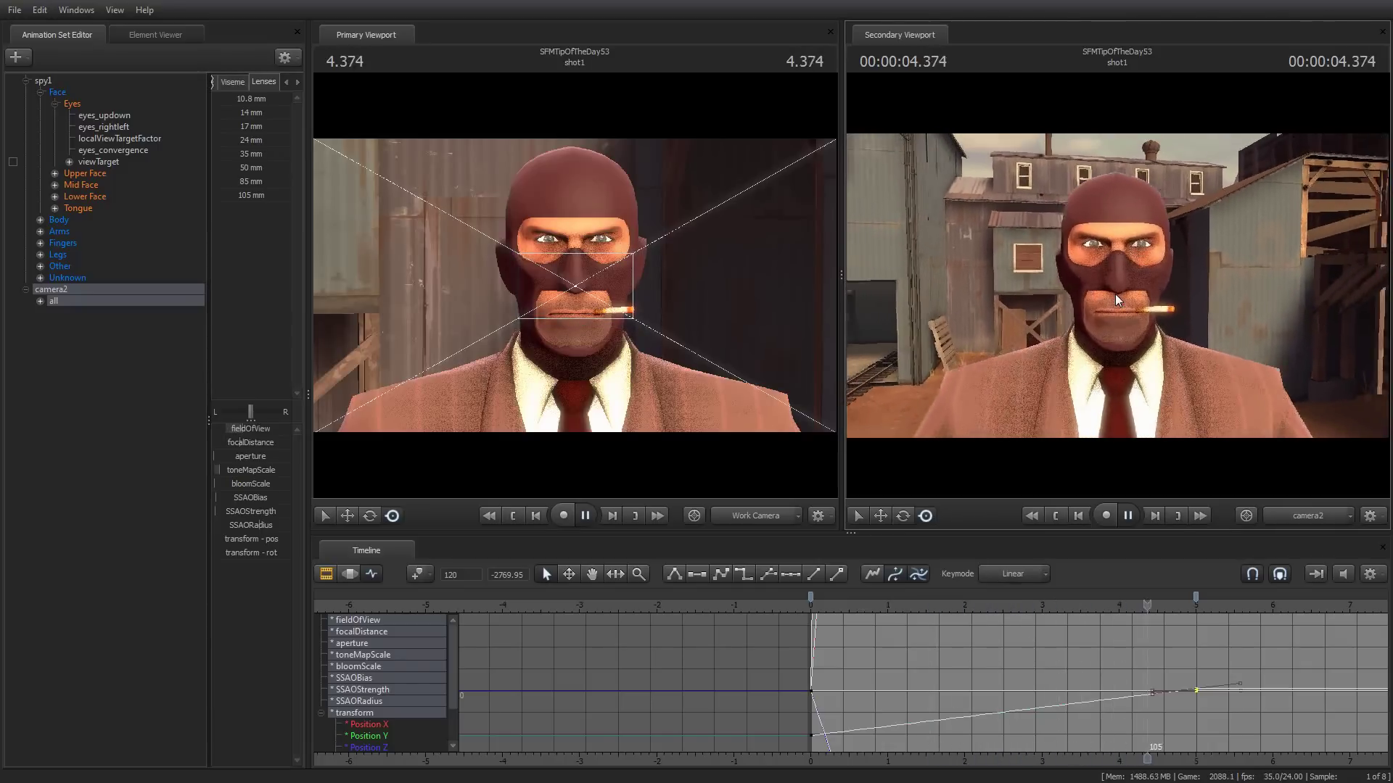
key("space")
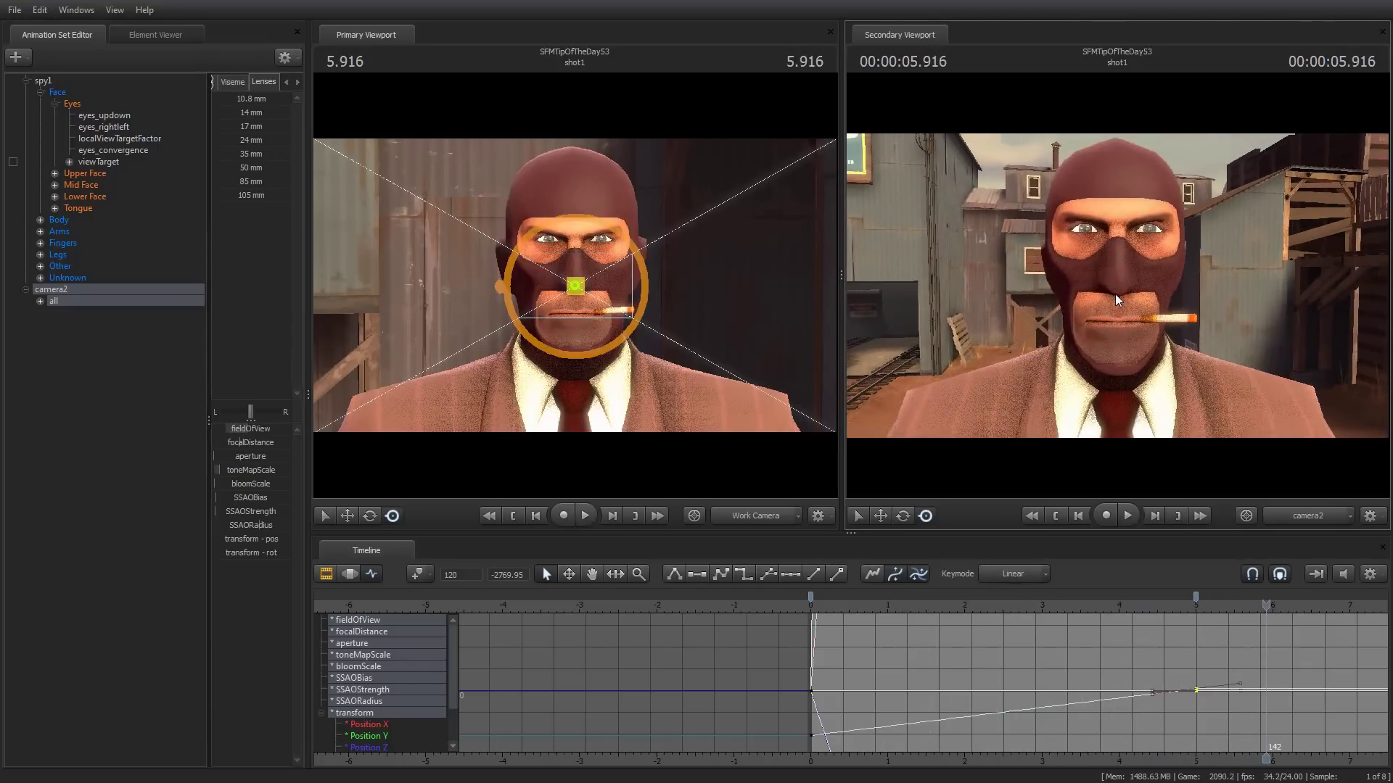
Step: Isolate camera2's transform curves in the Graph Editor and move the playhead to 1.166 seconds
scroll(1029, 681, "down", 15)
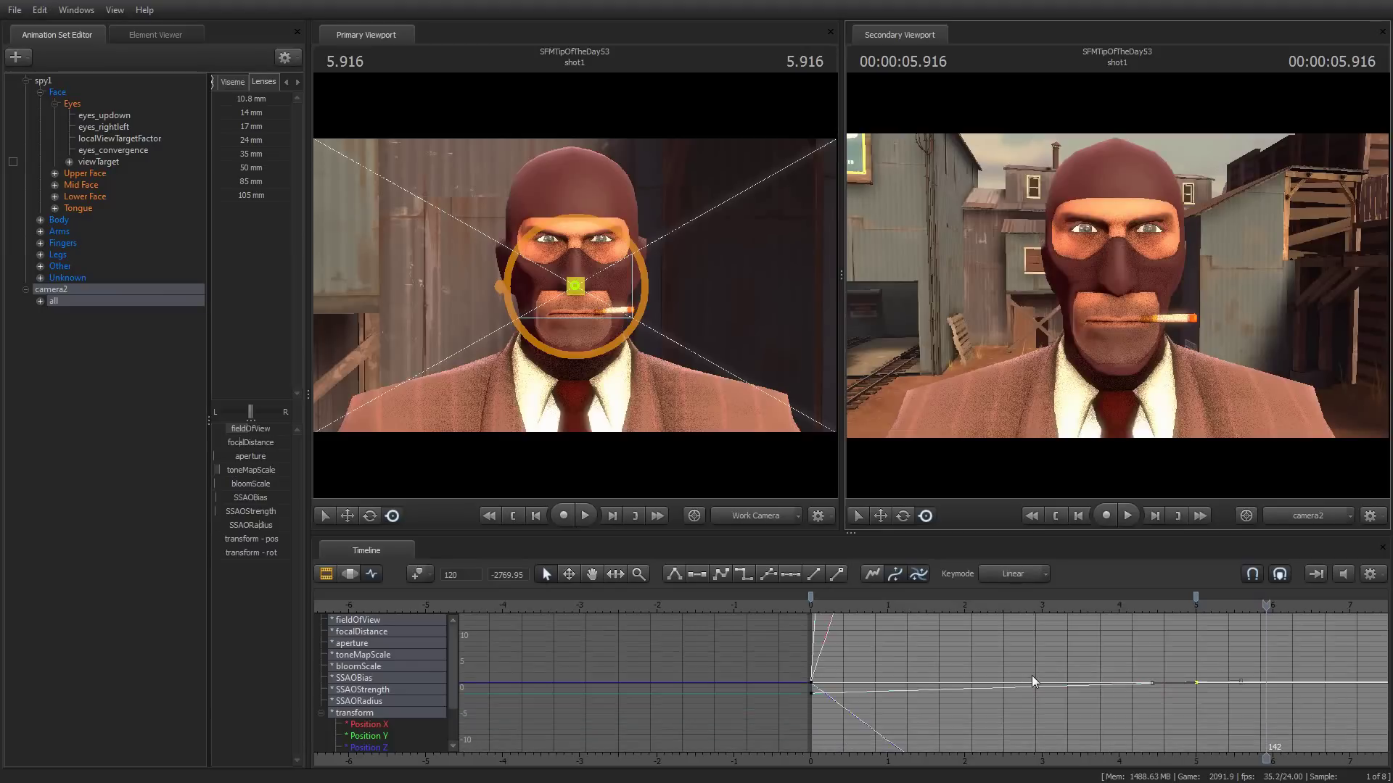
scroll(1039, 672, "down", 10)
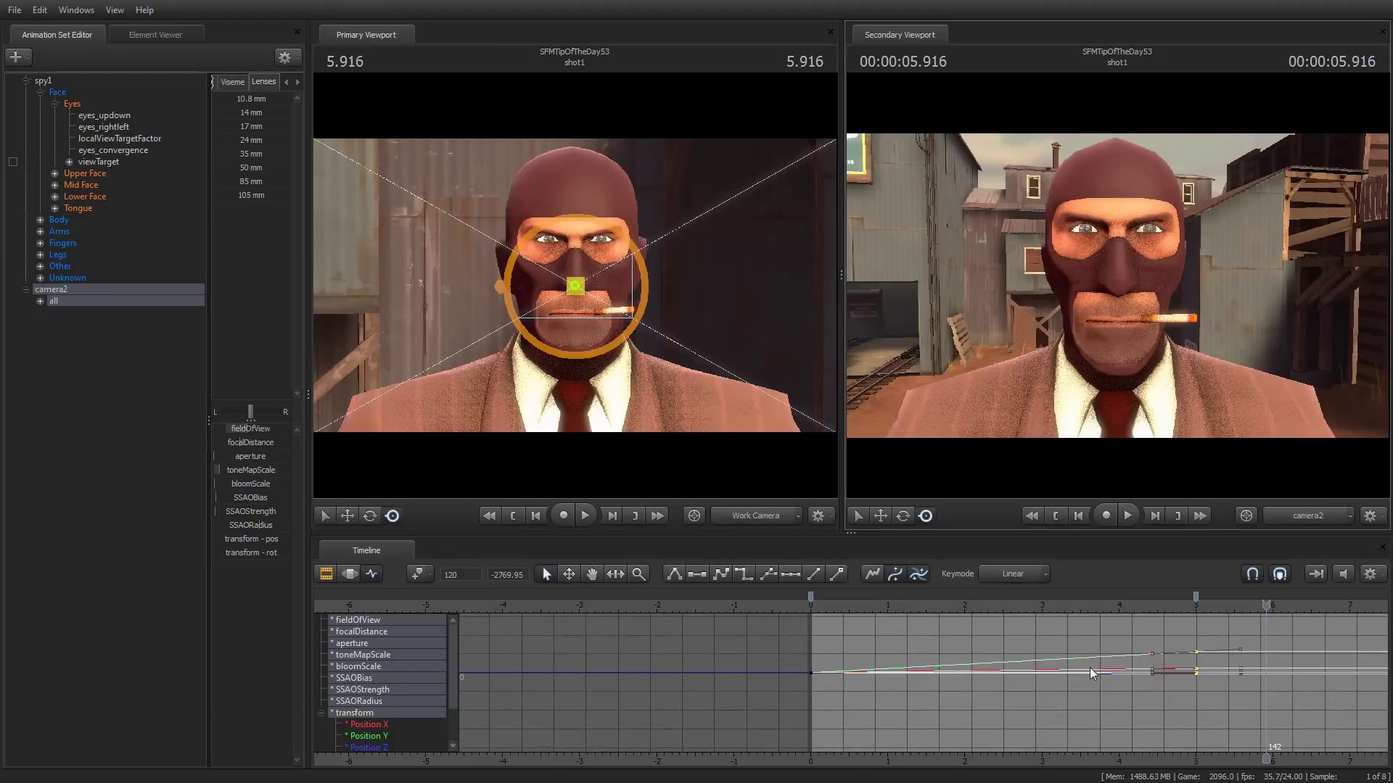
left_click_drag(1267, 607, 901, 616)
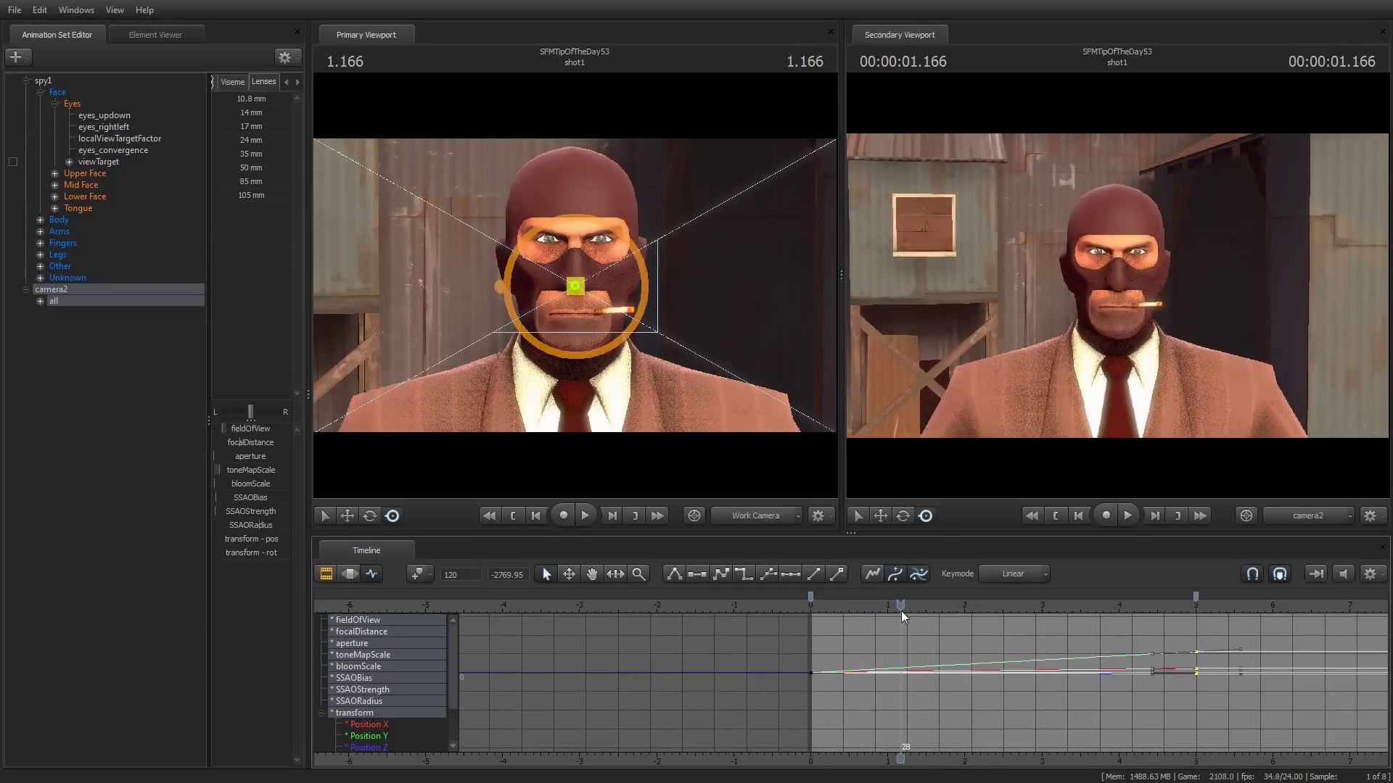
left_click(40, 301)
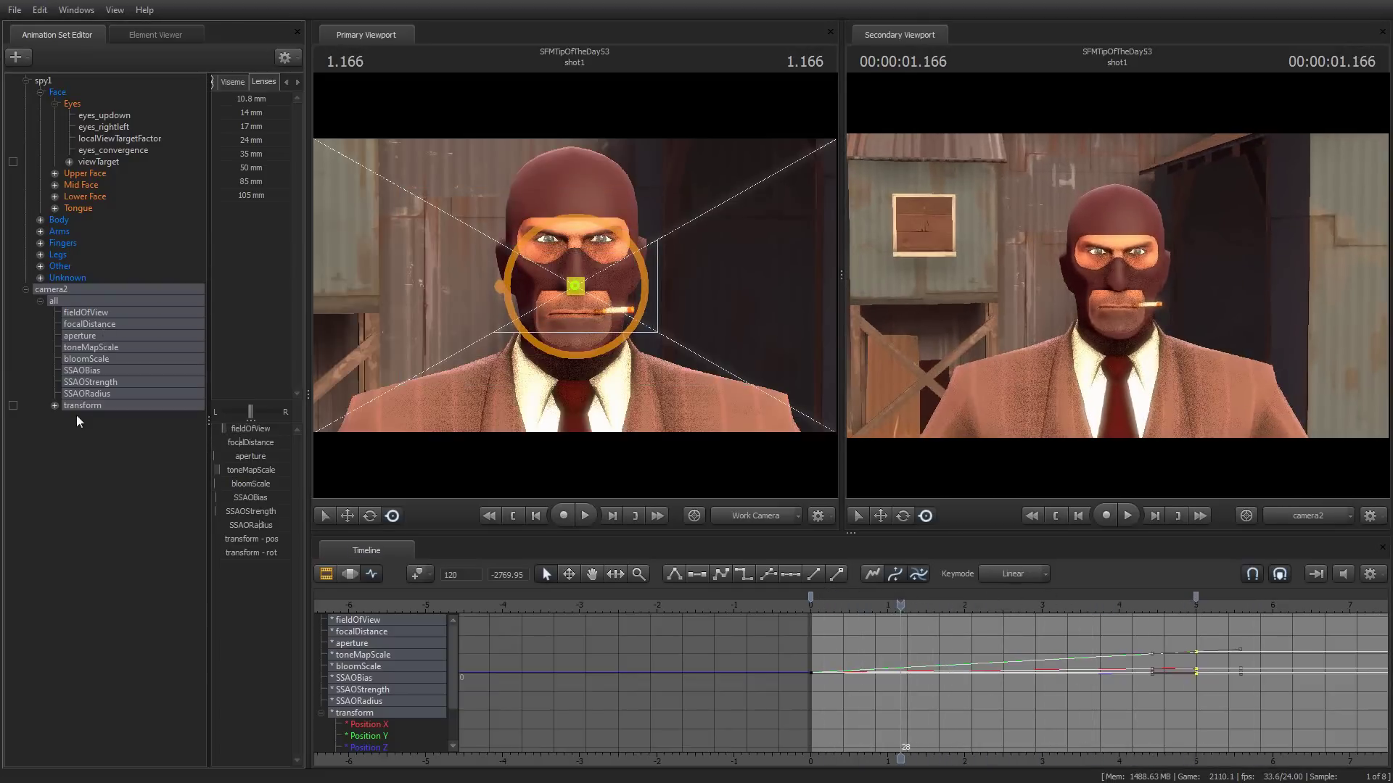
left_click(71, 405)
left_click(53, 407)
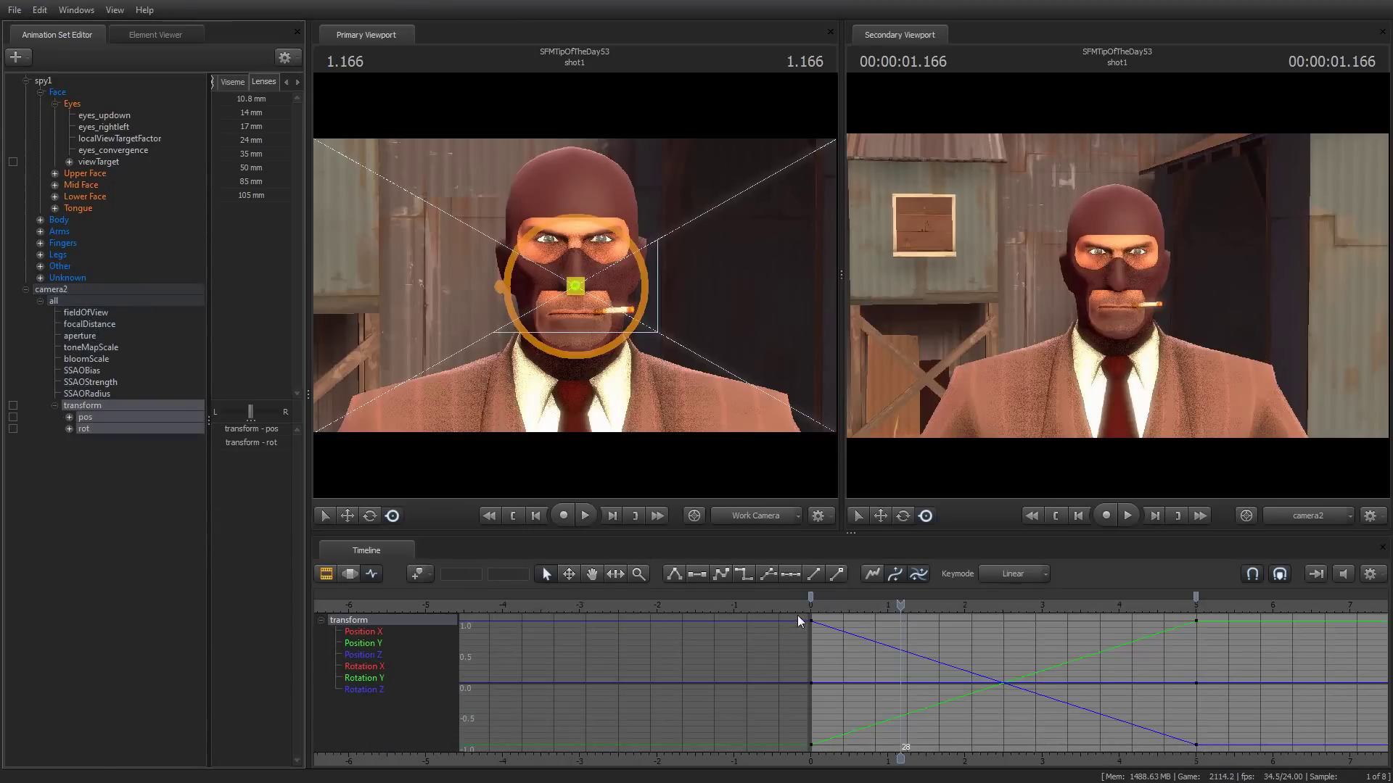
left_click(370, 635)
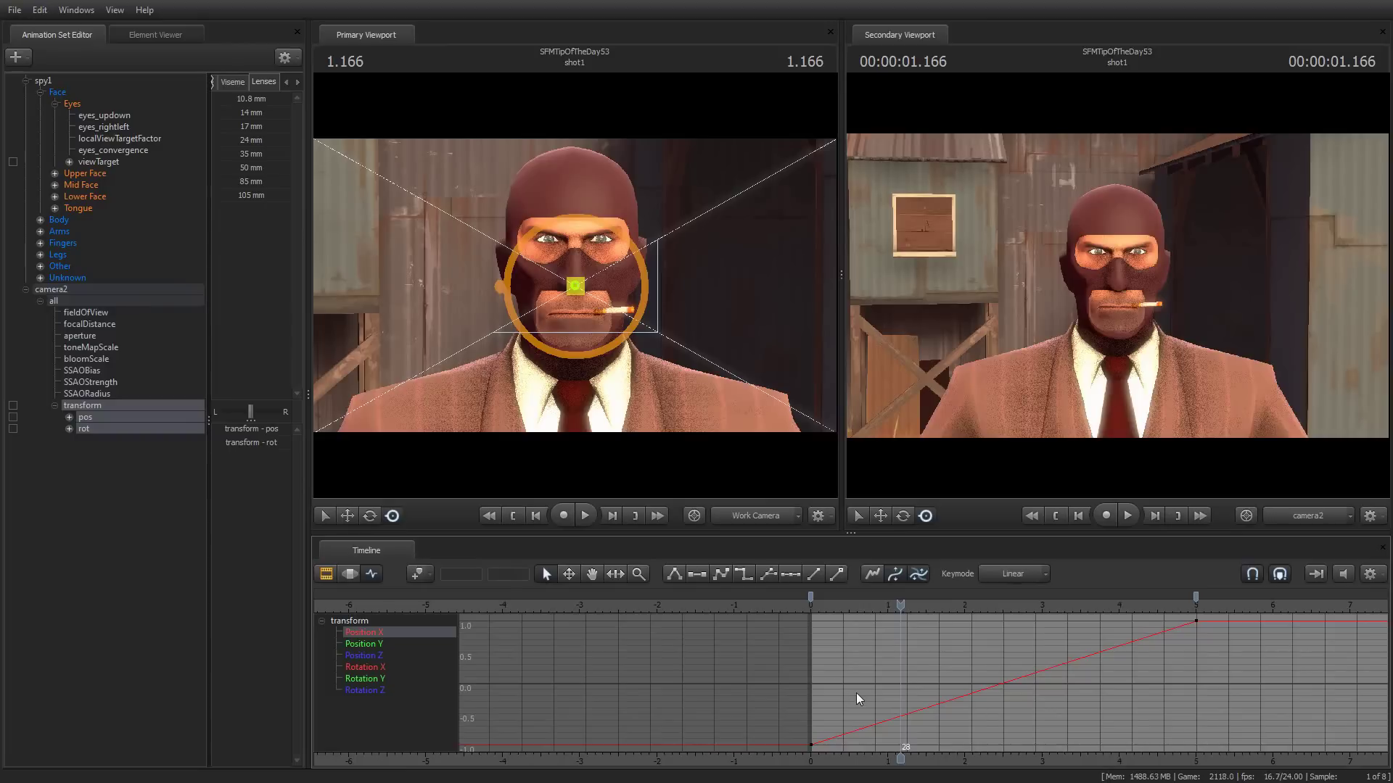
left_click(811, 743)
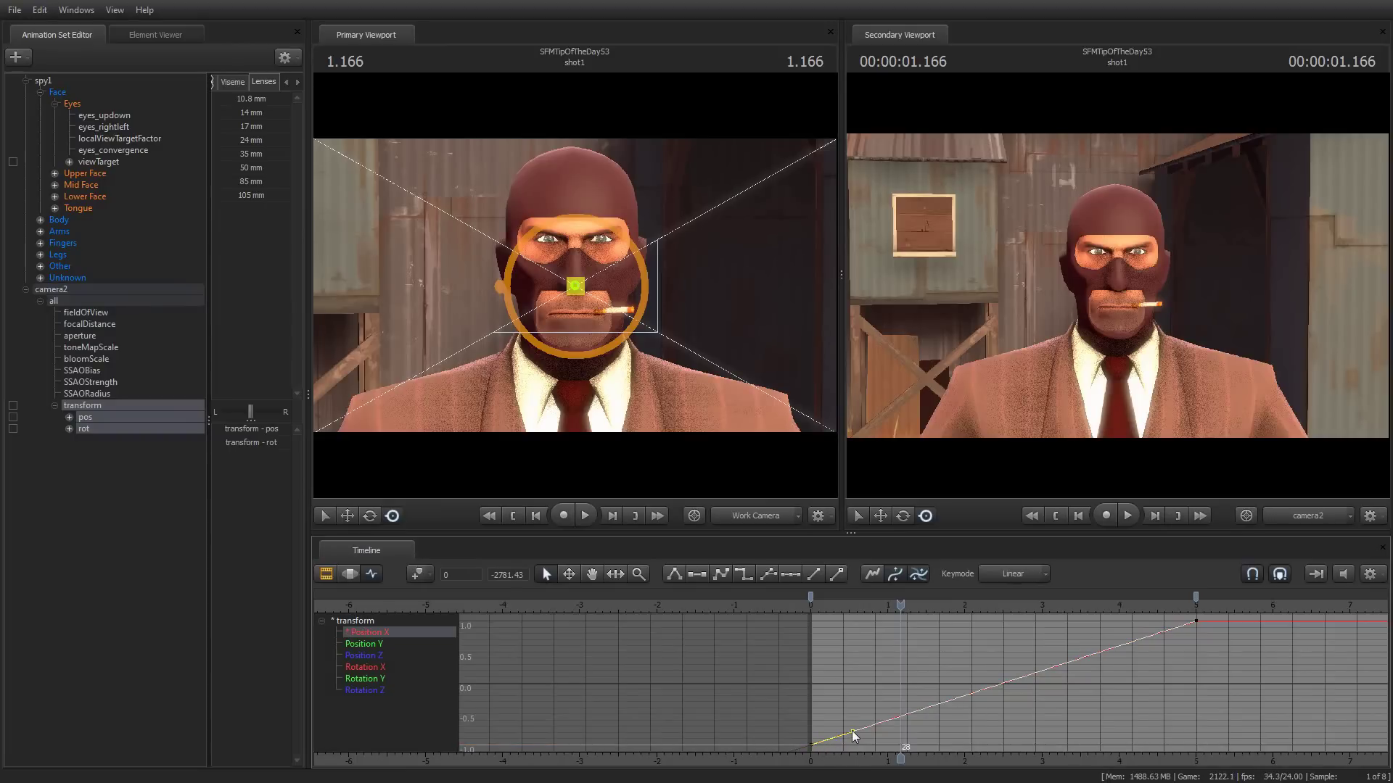
left_click_drag(852, 735, 852, 734)
key("ctrl+z")
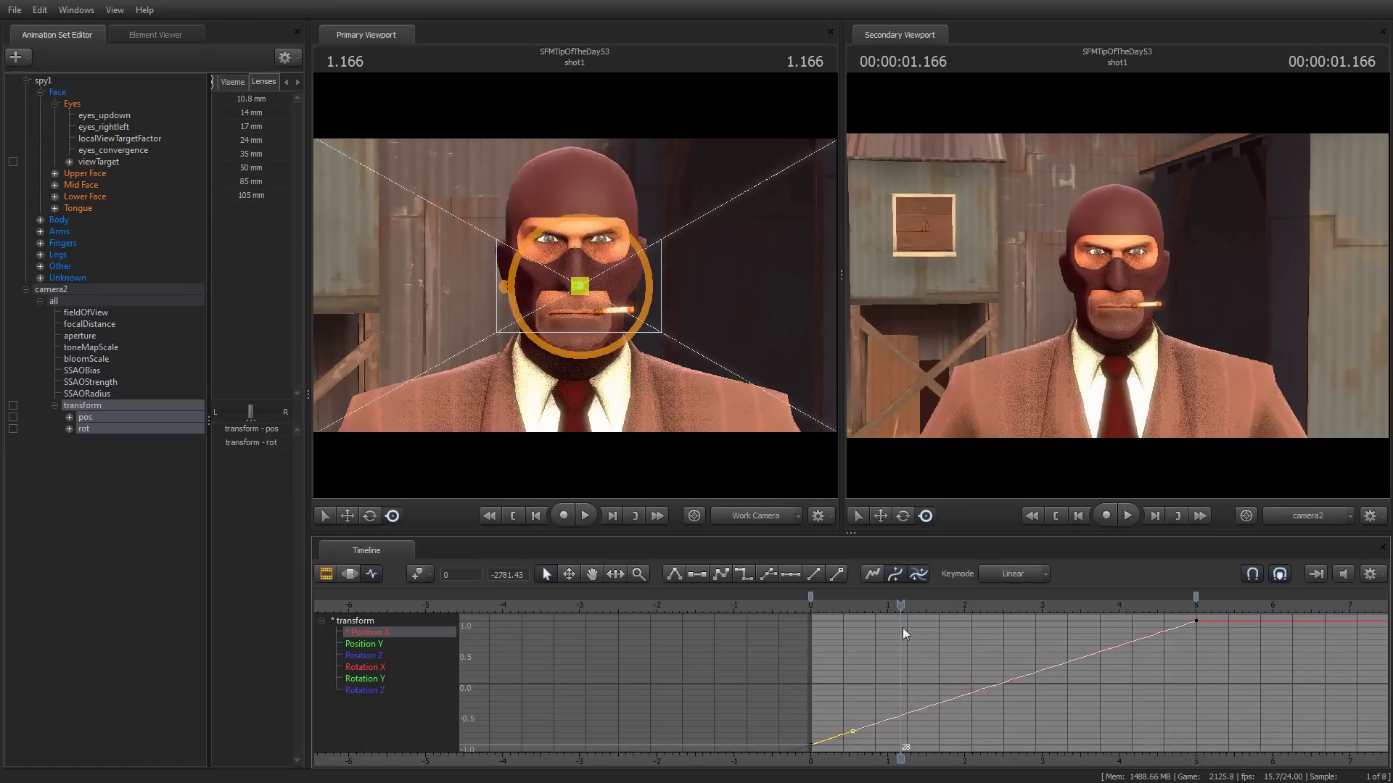
Step: With the playhead at 1.791 seconds, bend the start of camera2's Position Y curve upward using the 0-second keyframe's tangent handle
left_click_drag(899, 607, 1030, 619)
left_click_drag(1009, 618, 969, 617)
left_click(365, 646)
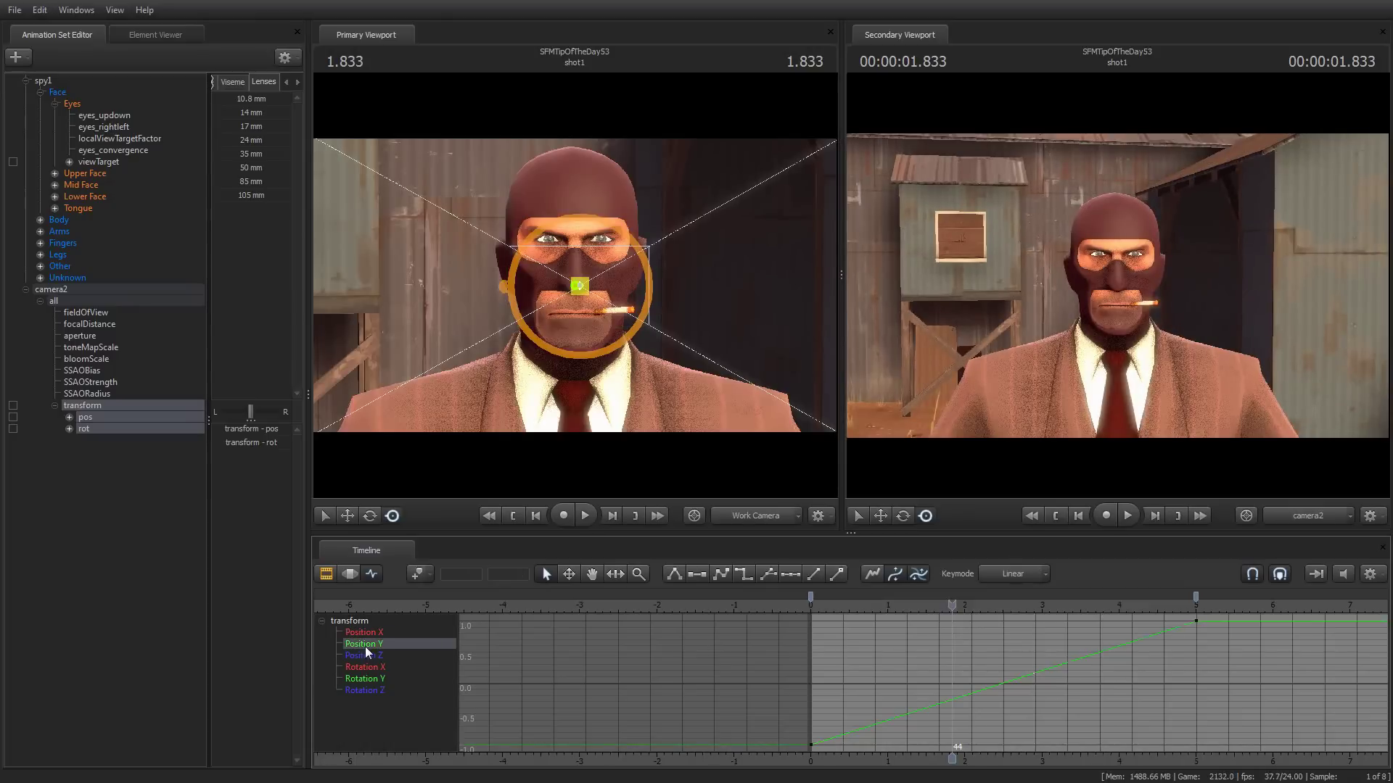
mouse_move(949, 606)
left_mouse_down()
mouse_move(1054, 605)
mouse_move(829, 605)
mouse_move(965, 607)
mouse_move(947, 606)
left_mouse_up()
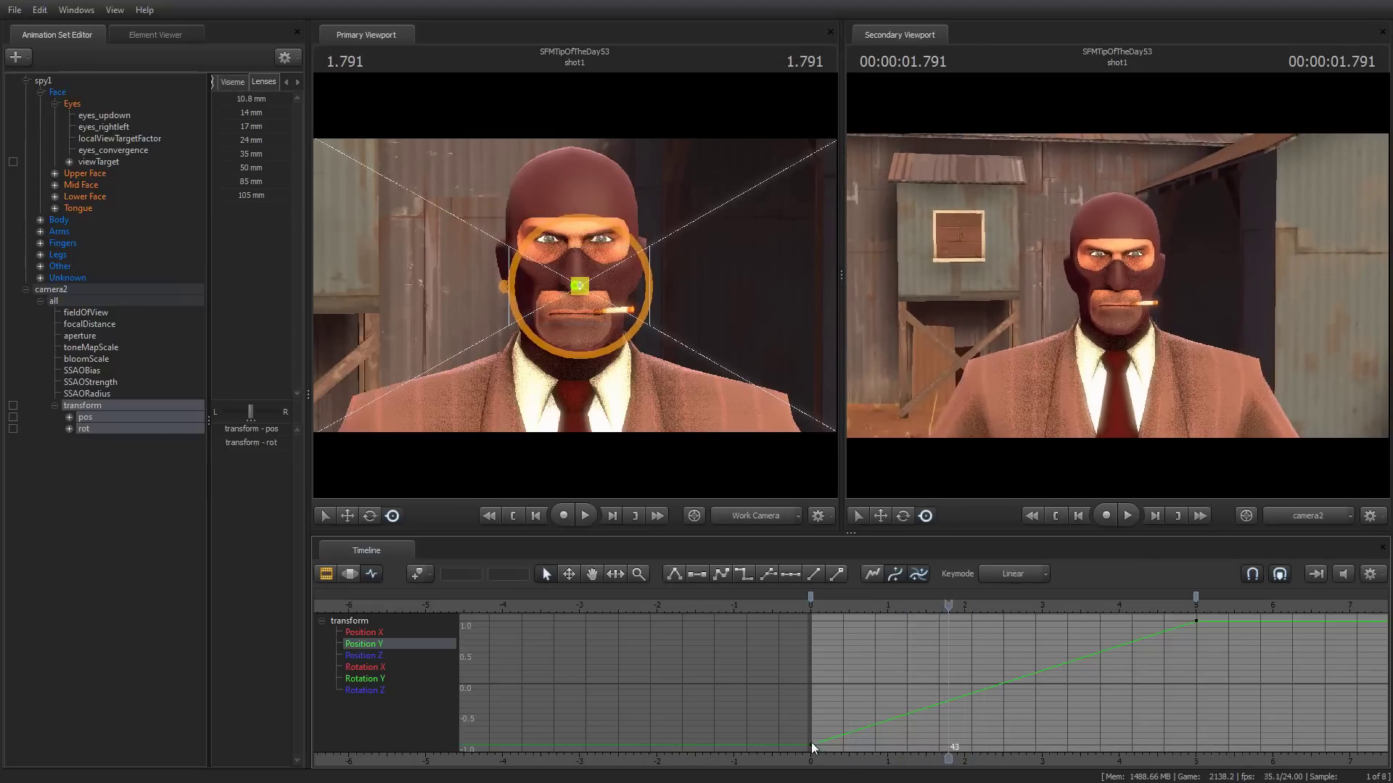
left_click(810, 743)
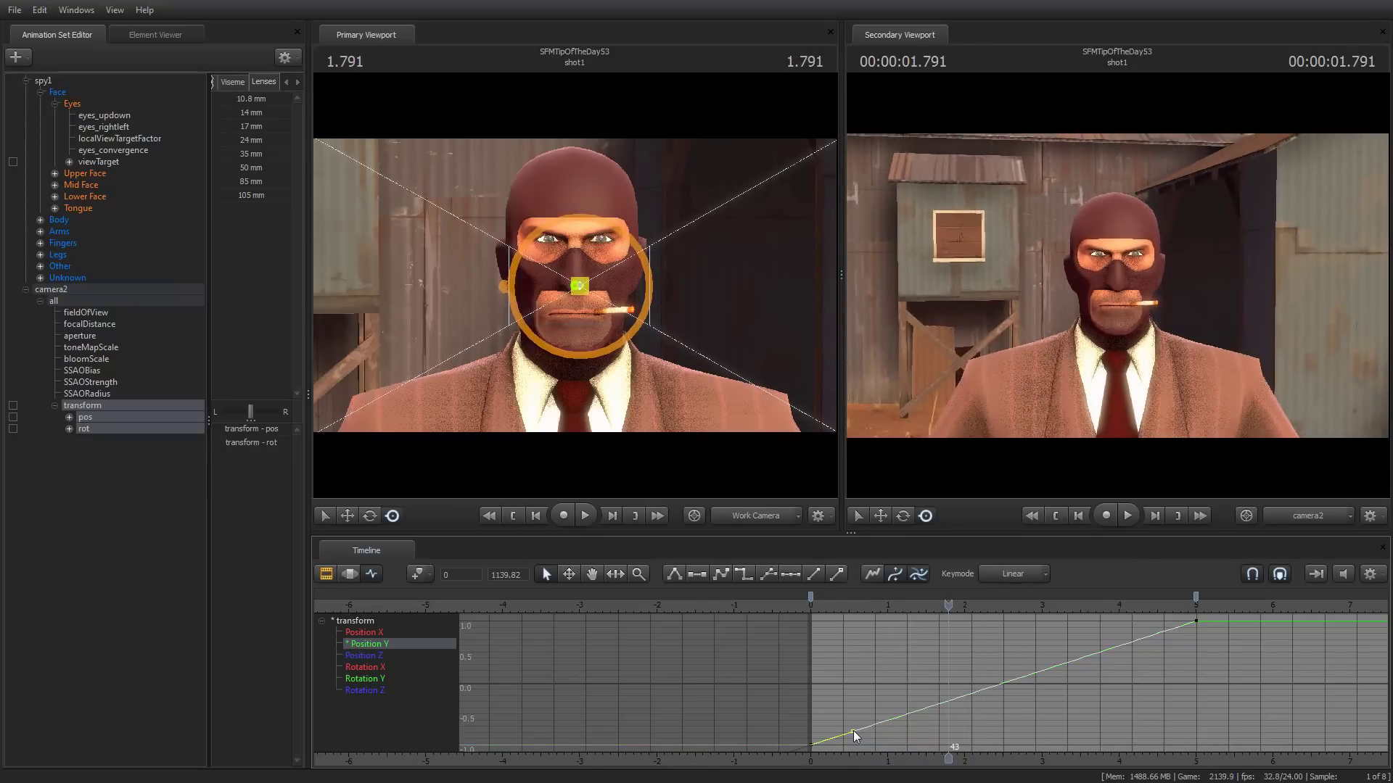
left_click_drag(853, 730, 845, 733)
Step: Bend the start of camera2's Position X curve upward to match Position Y, fine-tuning it at 1.583 seconds until the spy is centred
left_click(433, 635)
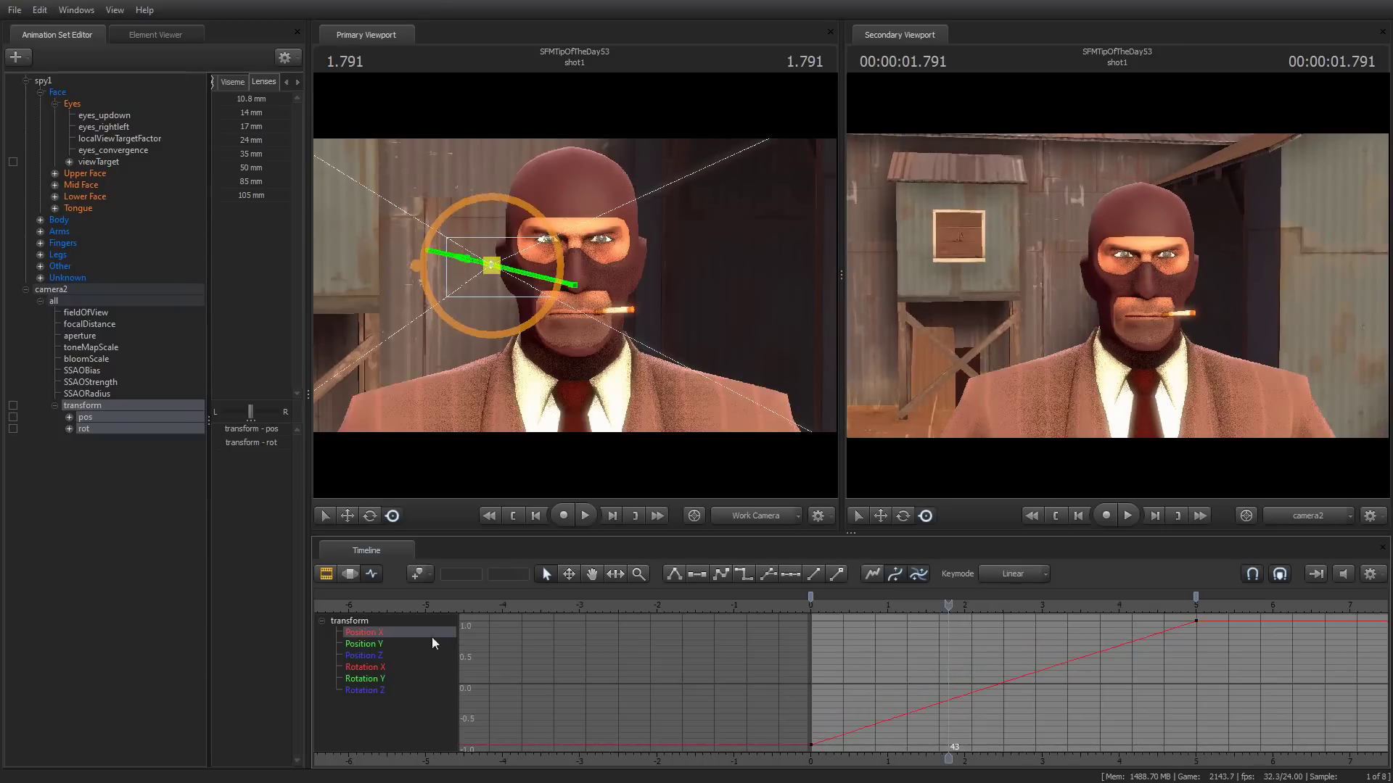
left_click(810, 746)
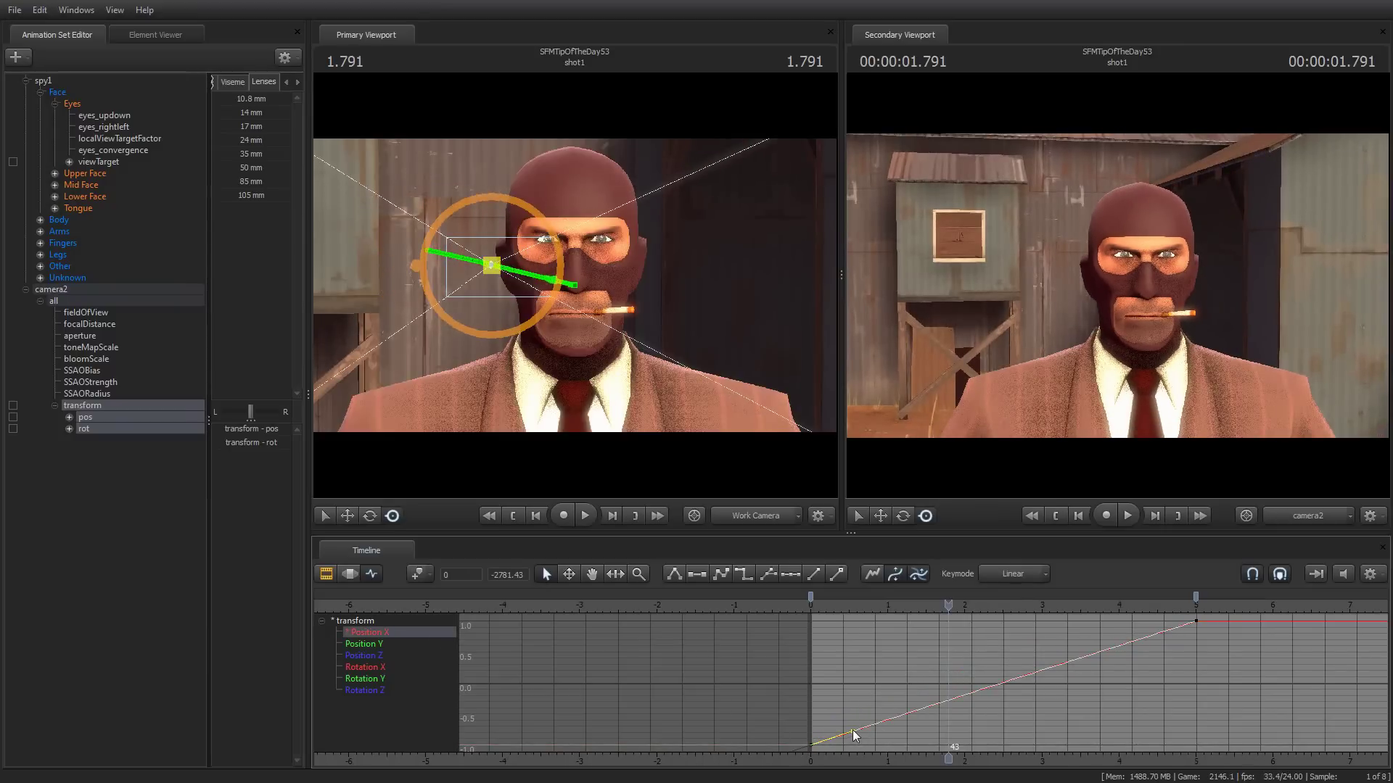
left_click_drag(852, 729, 855, 723)
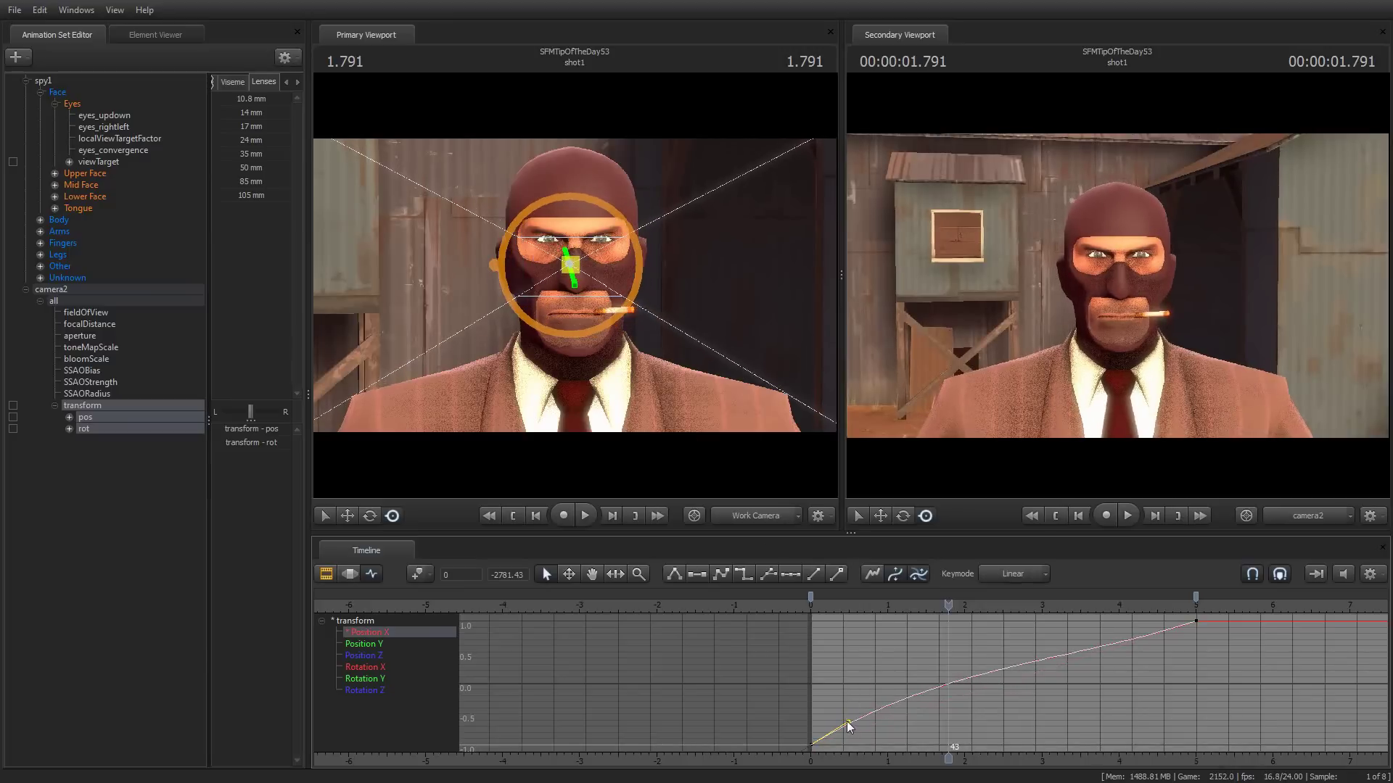
mouse_move(948, 605)
left_mouse_down()
mouse_move(882, 607)
mouse_move(926, 612)
left_mouse_up()
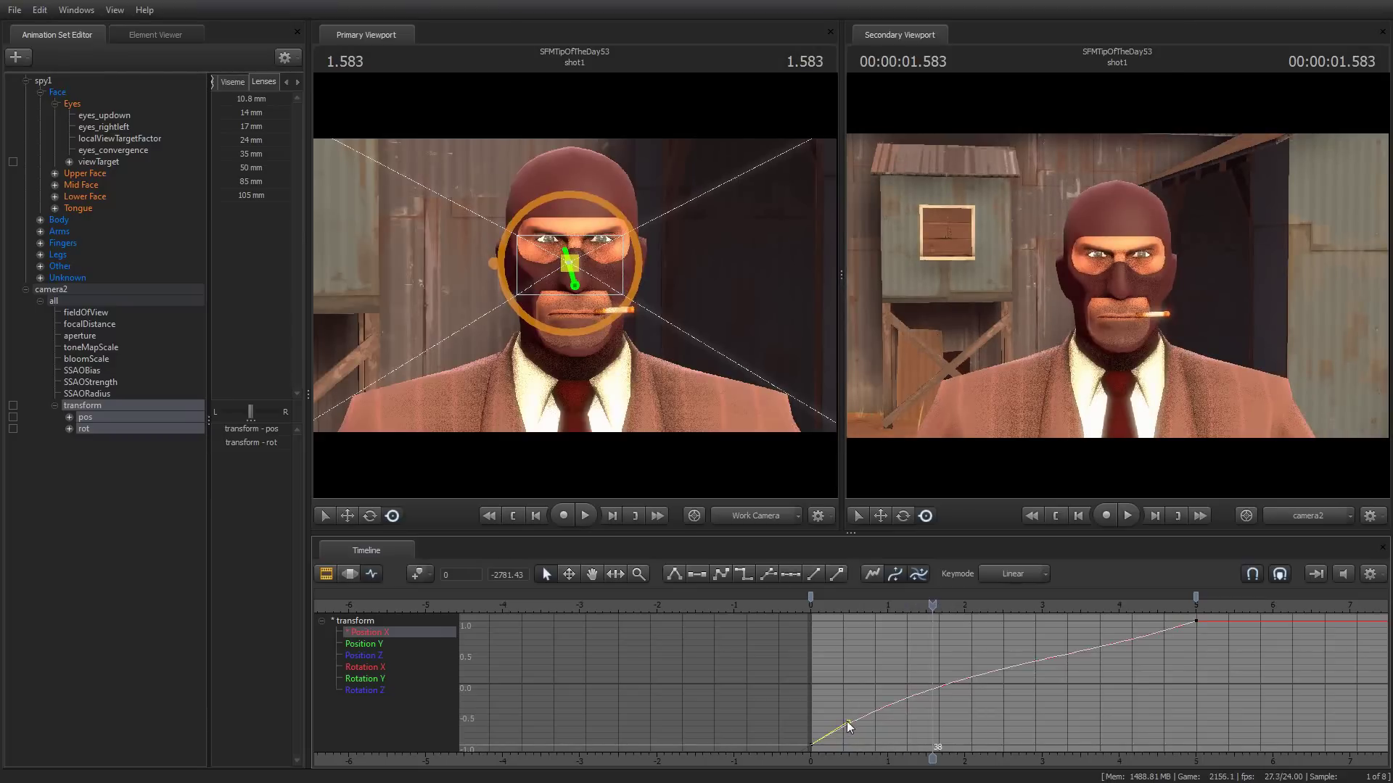
left_click_drag(846, 721, 851, 725)
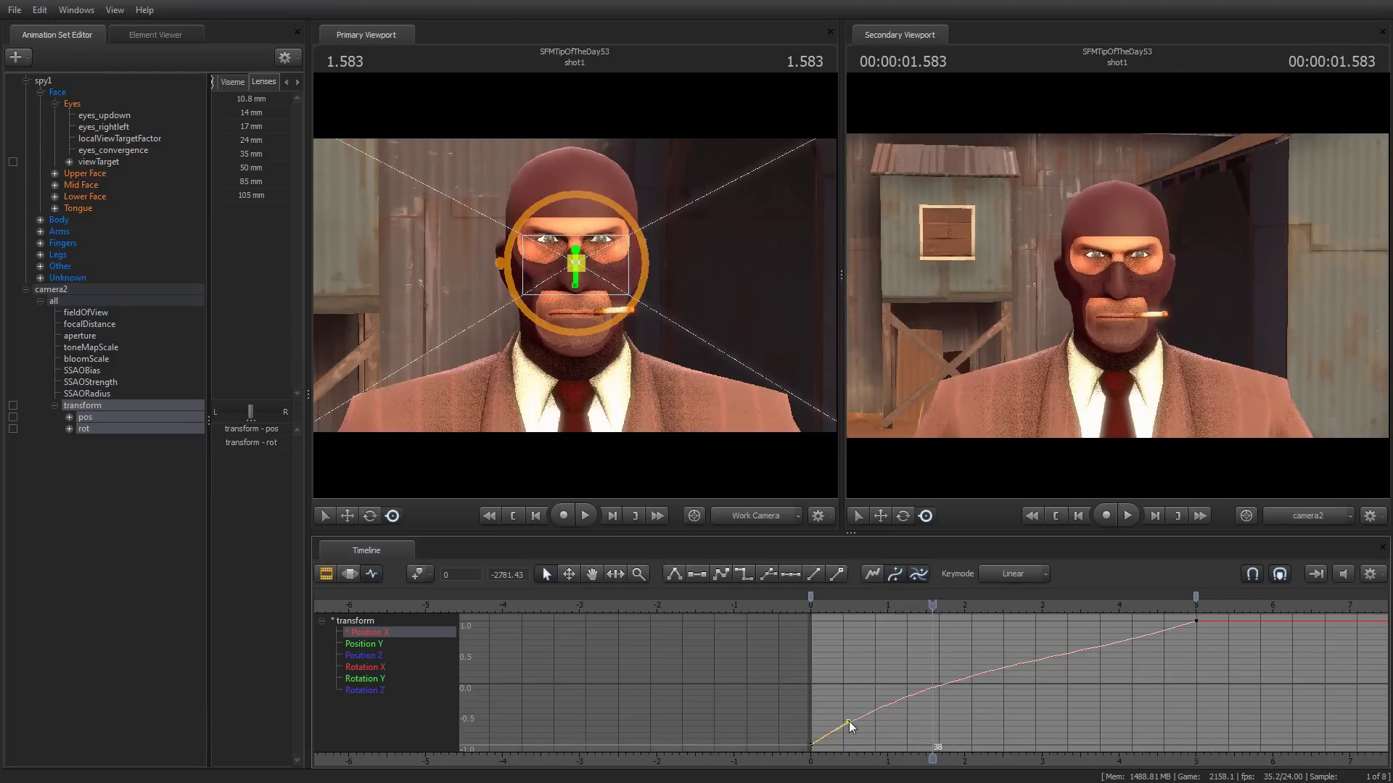
Step: Isolate the Position Y curve and replay the shot from its start to review the spy's framing during the zoom
left_click(370, 645)
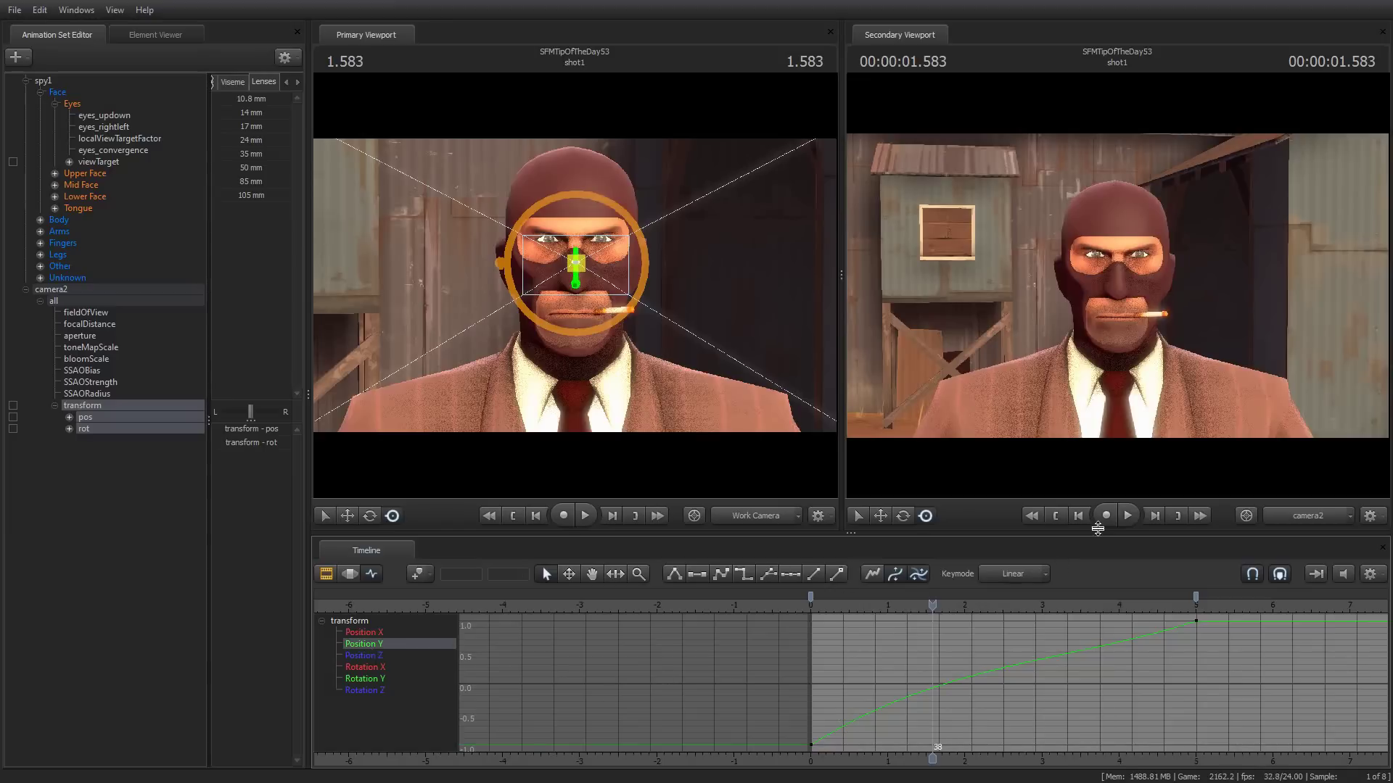
key("Home")
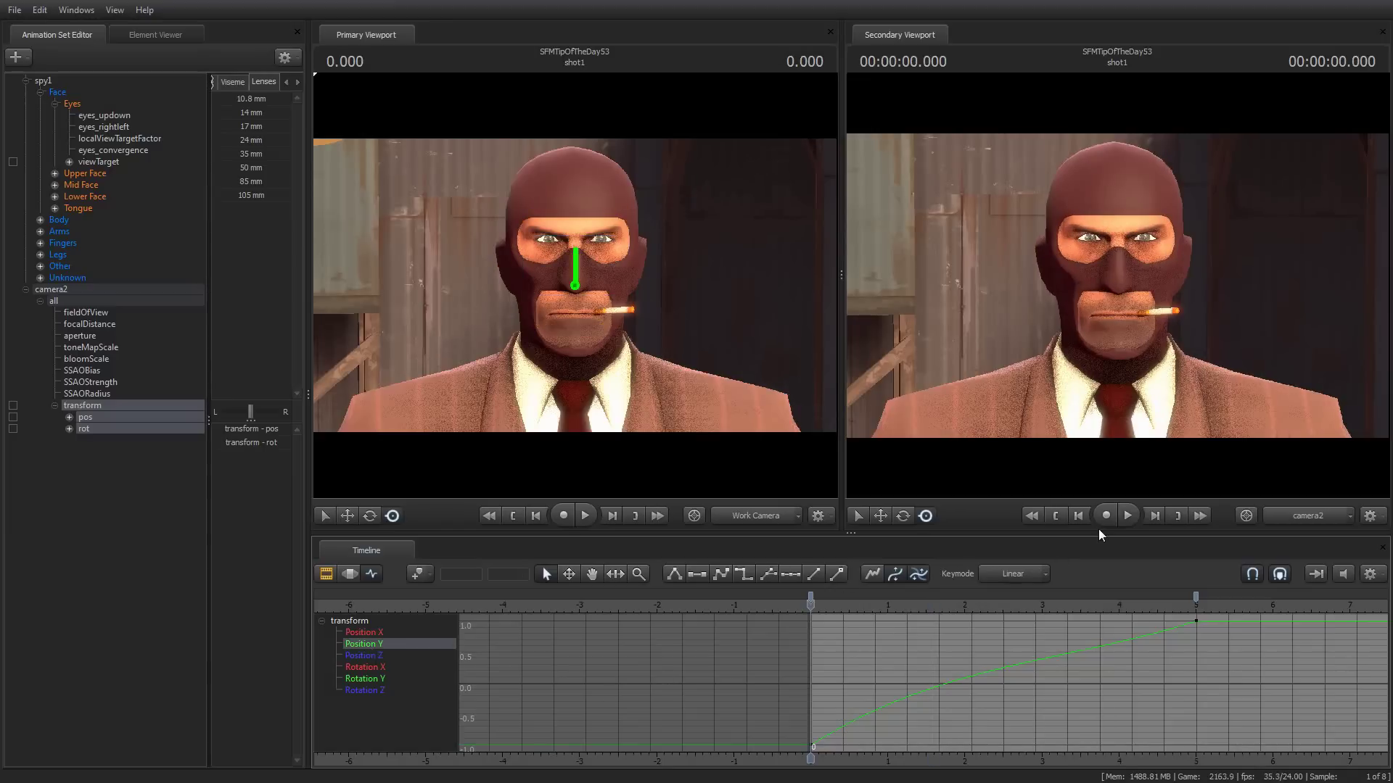
key("space")
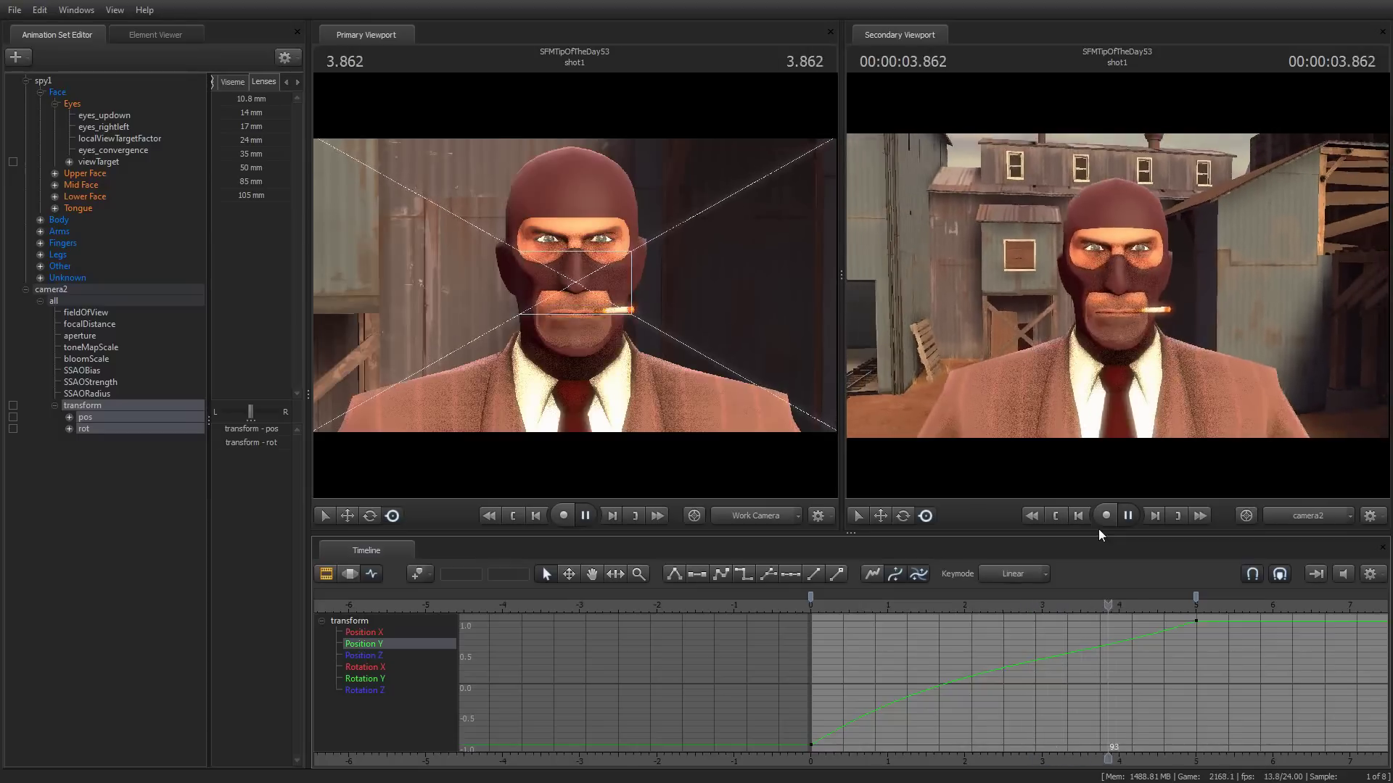
key("space")
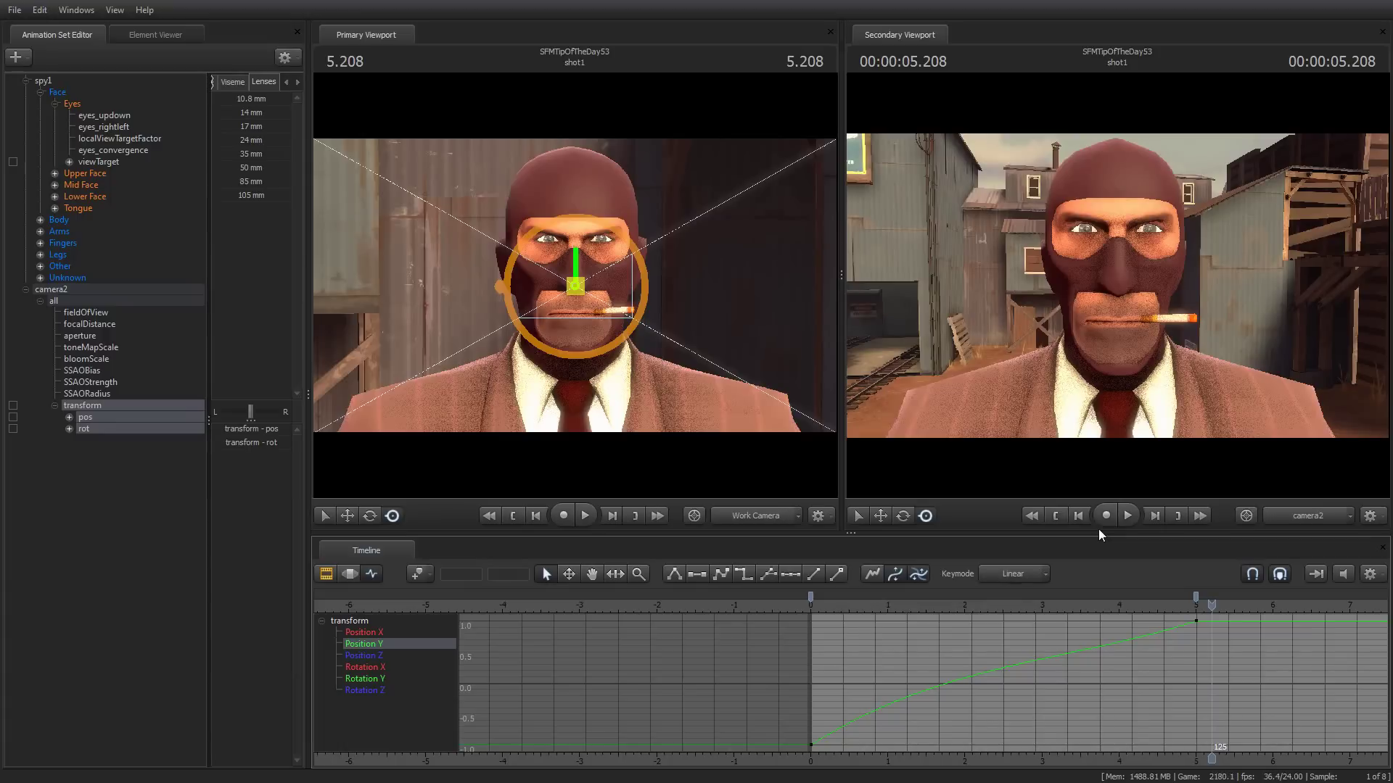
key("space")
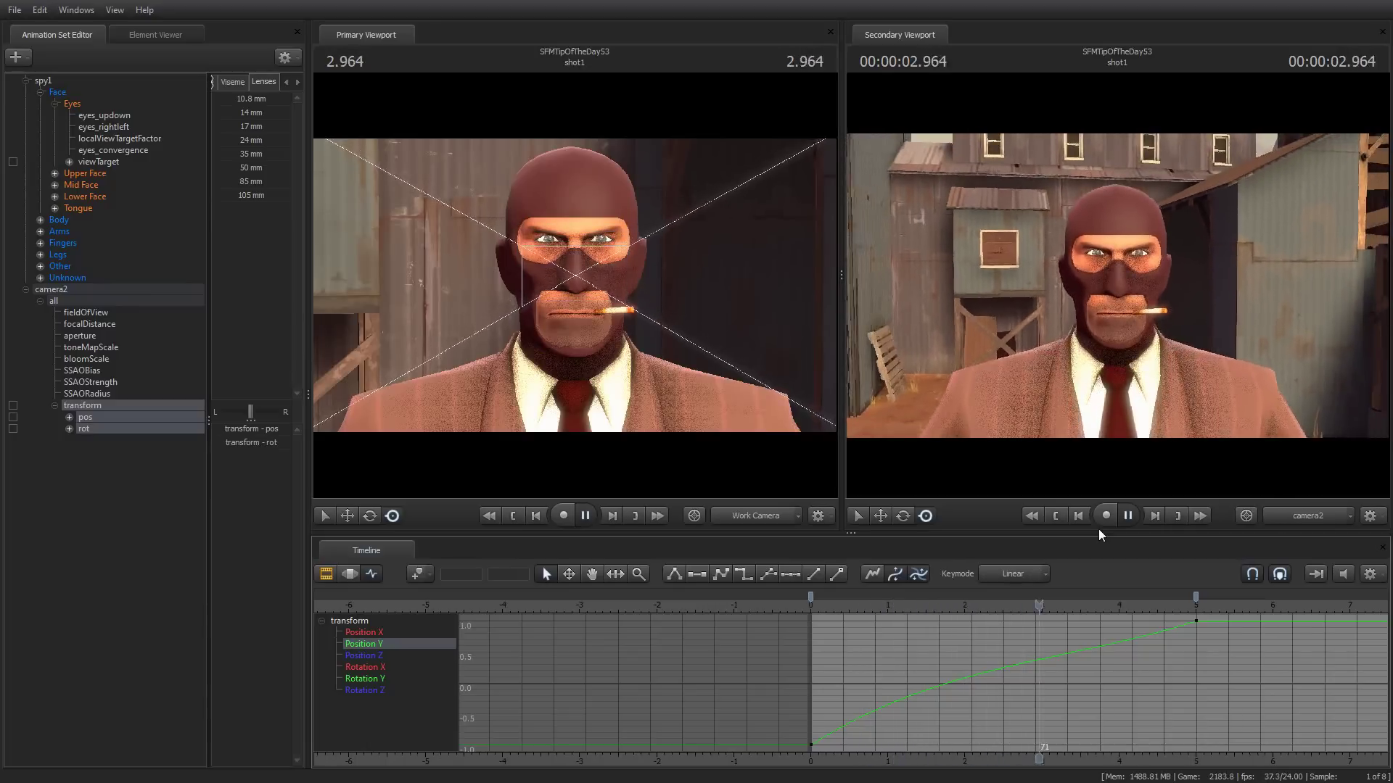
key("space")
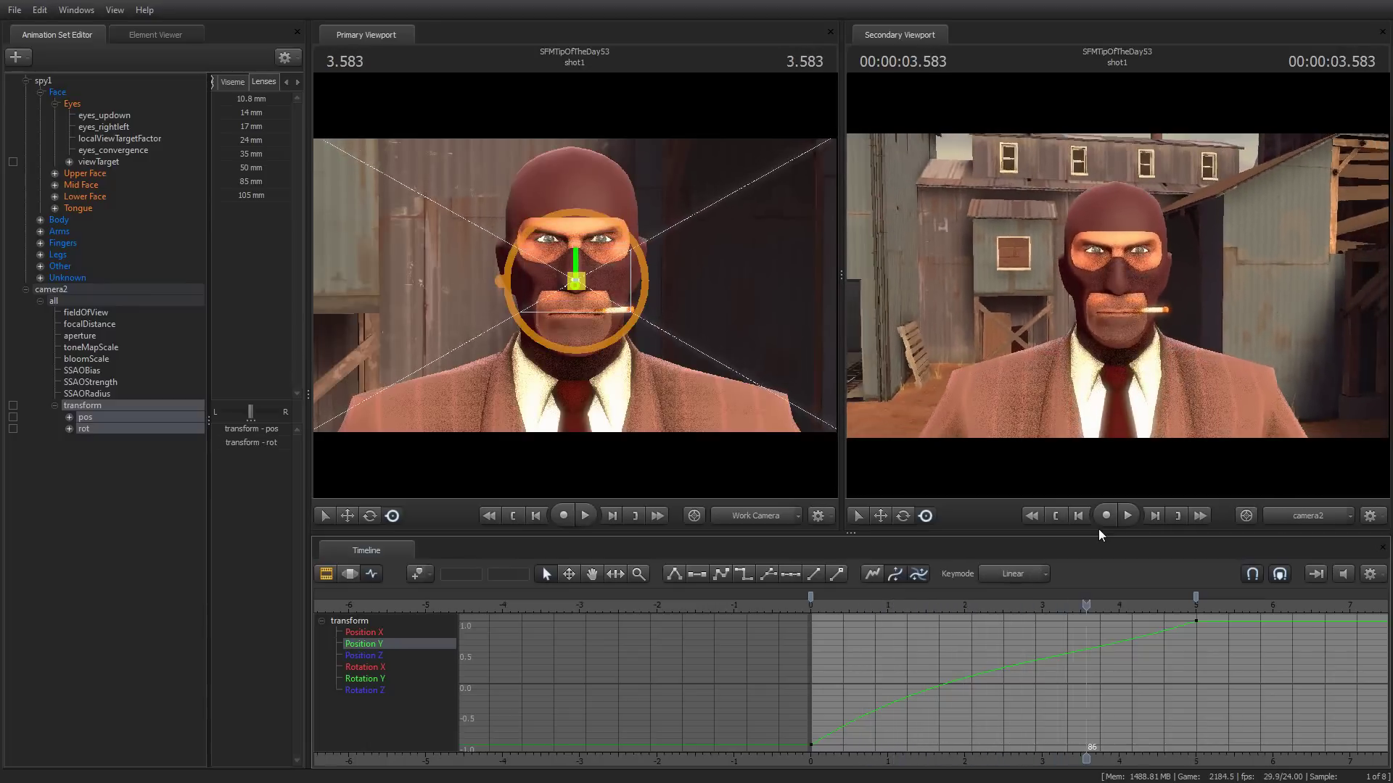
Step: Select all of camera2's channels, move their end keyframes to frame 63, and play the shortened zoom from before the start
left_click(69, 299)
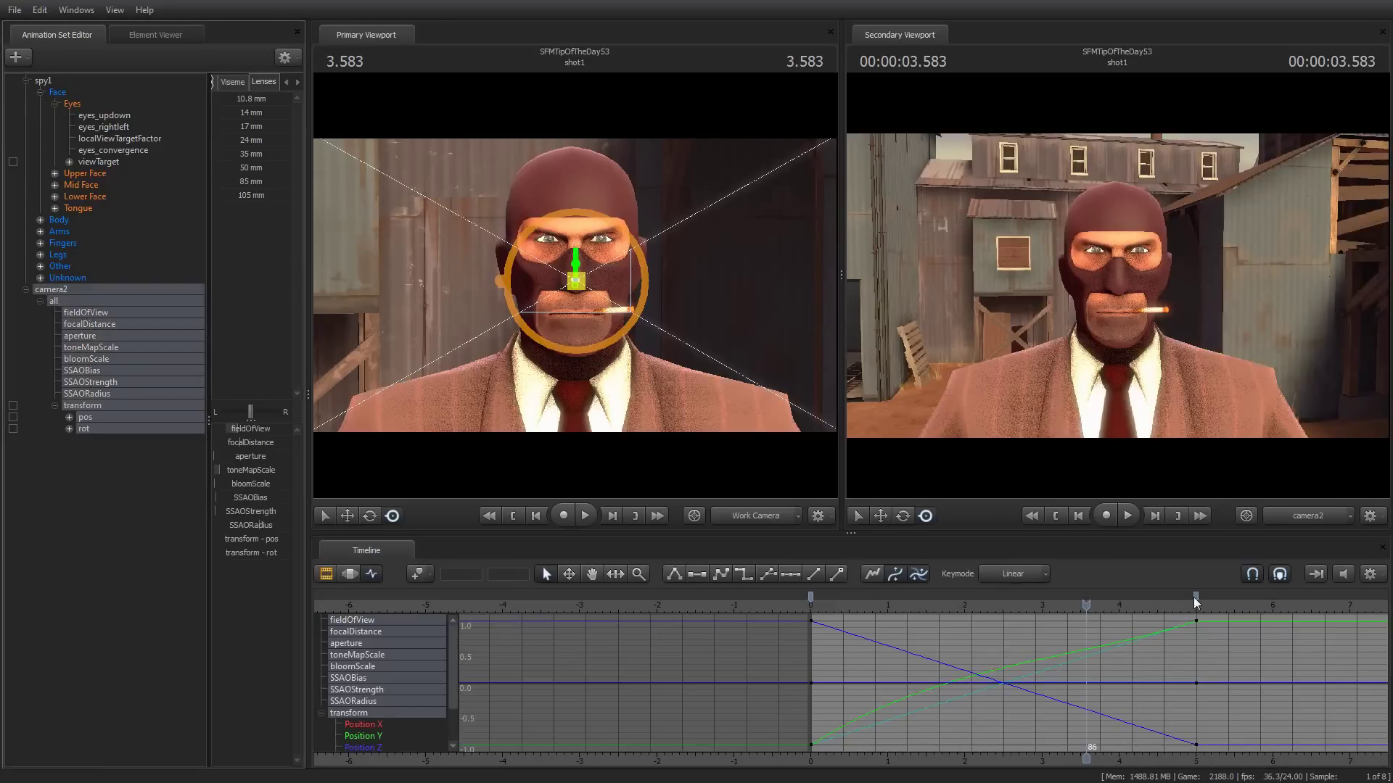
left_click(1196, 600)
left_click_drag(1196, 599, 1013, 607)
left_click(775, 607)
key("space")
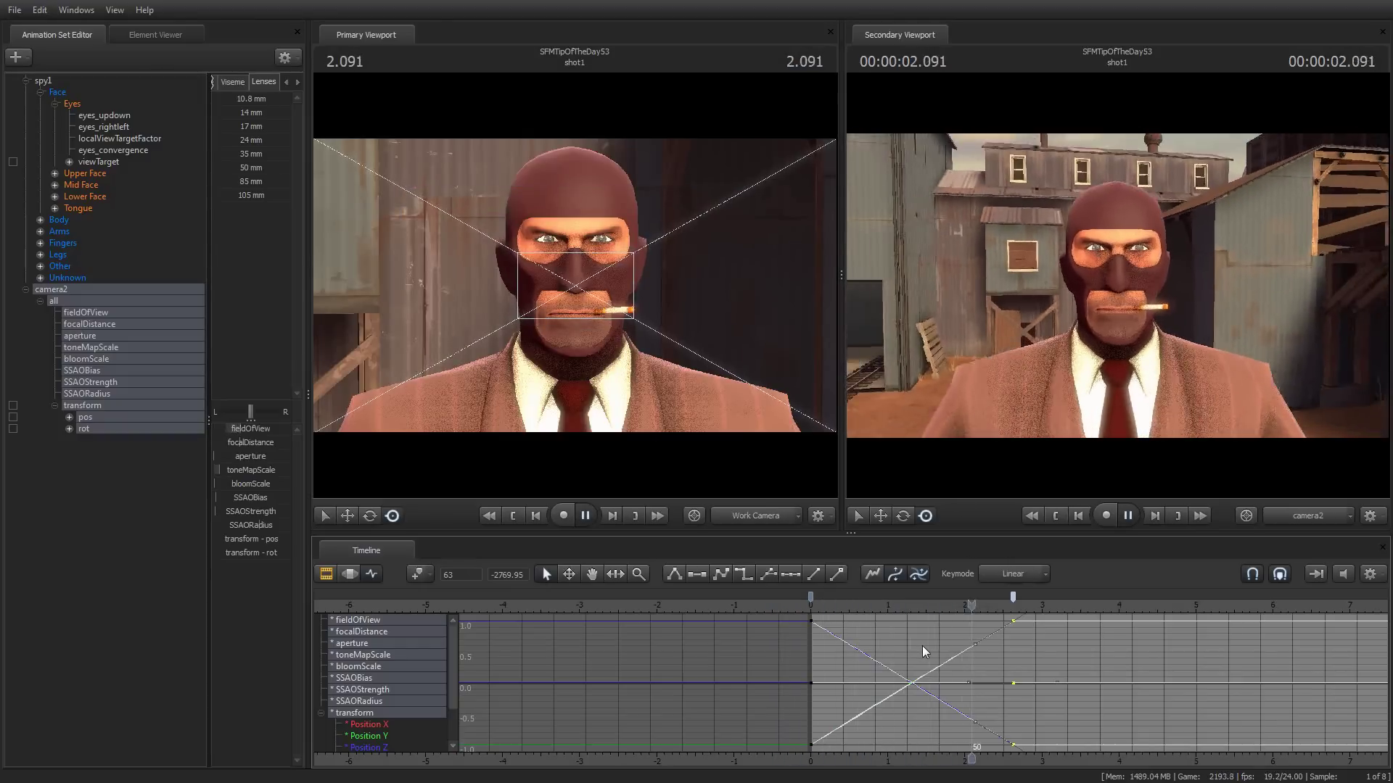
Step: Move camera2's end keyframes to frame 24 (1 second) and play the faster dolly zoom
left_click_drag(1013, 599, 888, 611)
left_click(798, 610)
key("space")
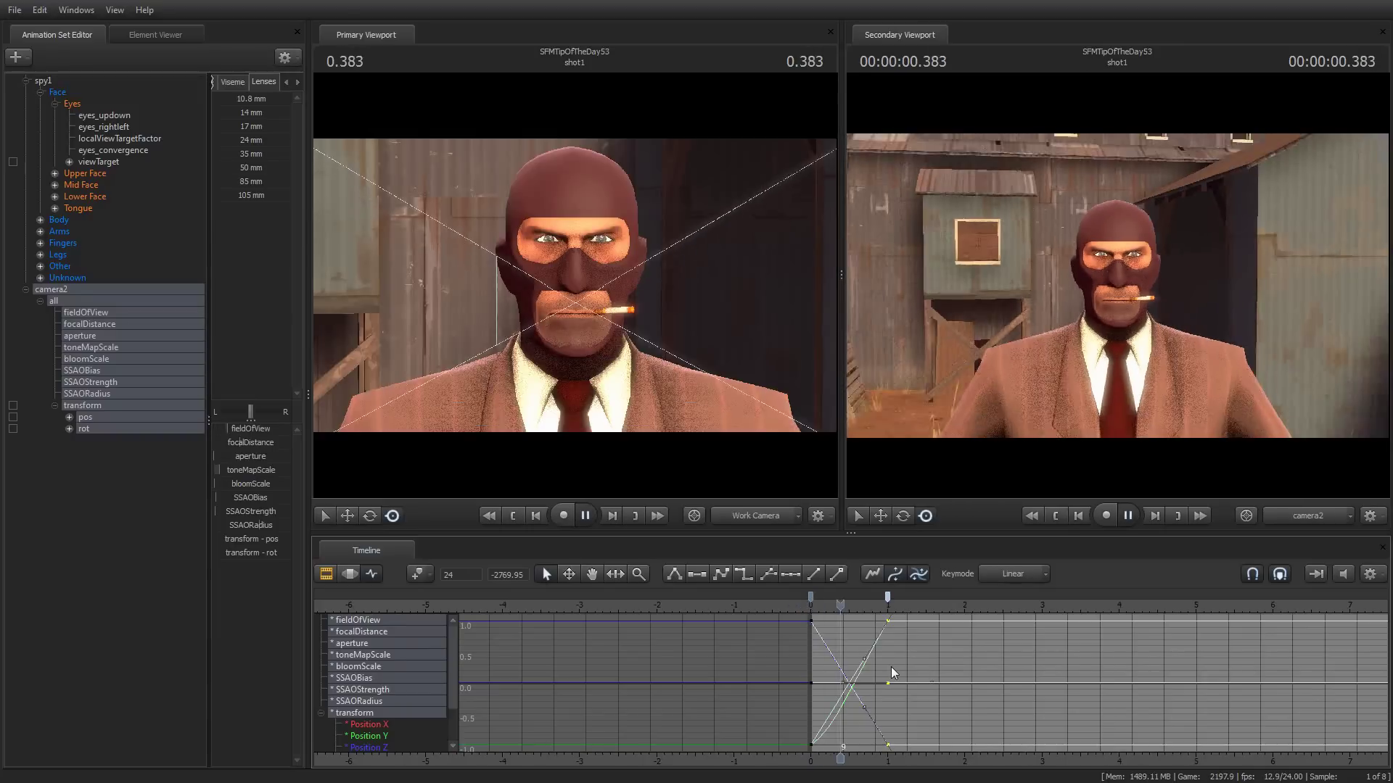
key("space")
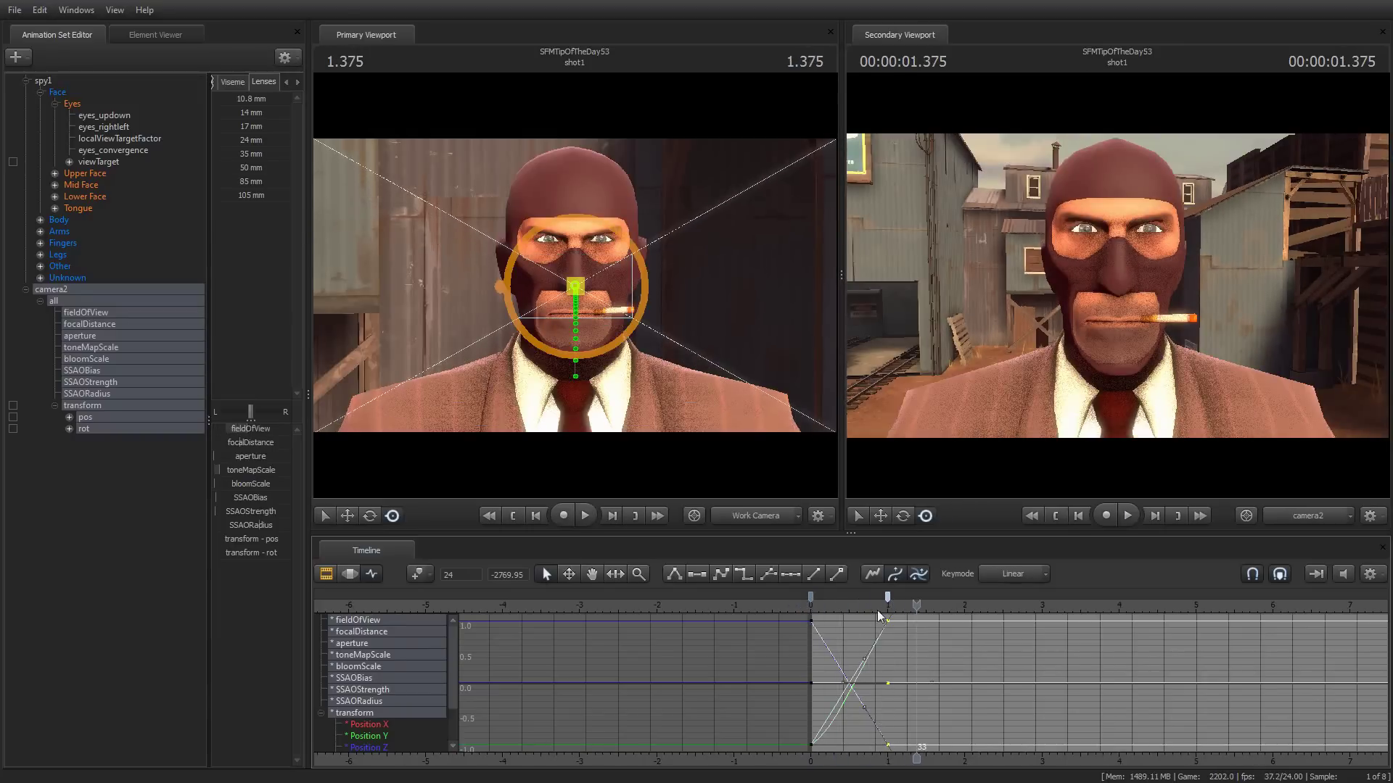
Step: Move camera2's end keyframes to frame 120 (5 seconds), replay the whole dolly zoom, and return the playhead to 0
left_click_drag(888, 611, 1197, 622)
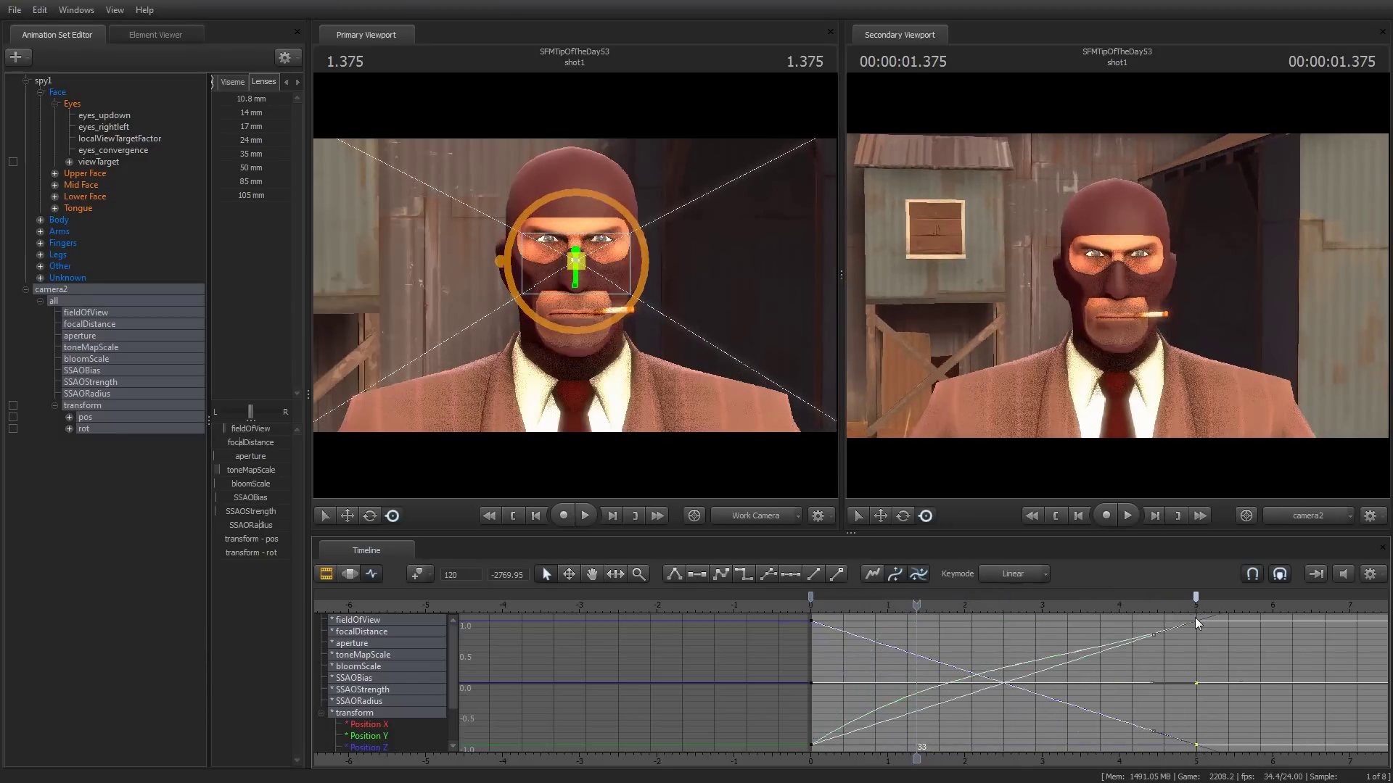
left_click(789, 612)
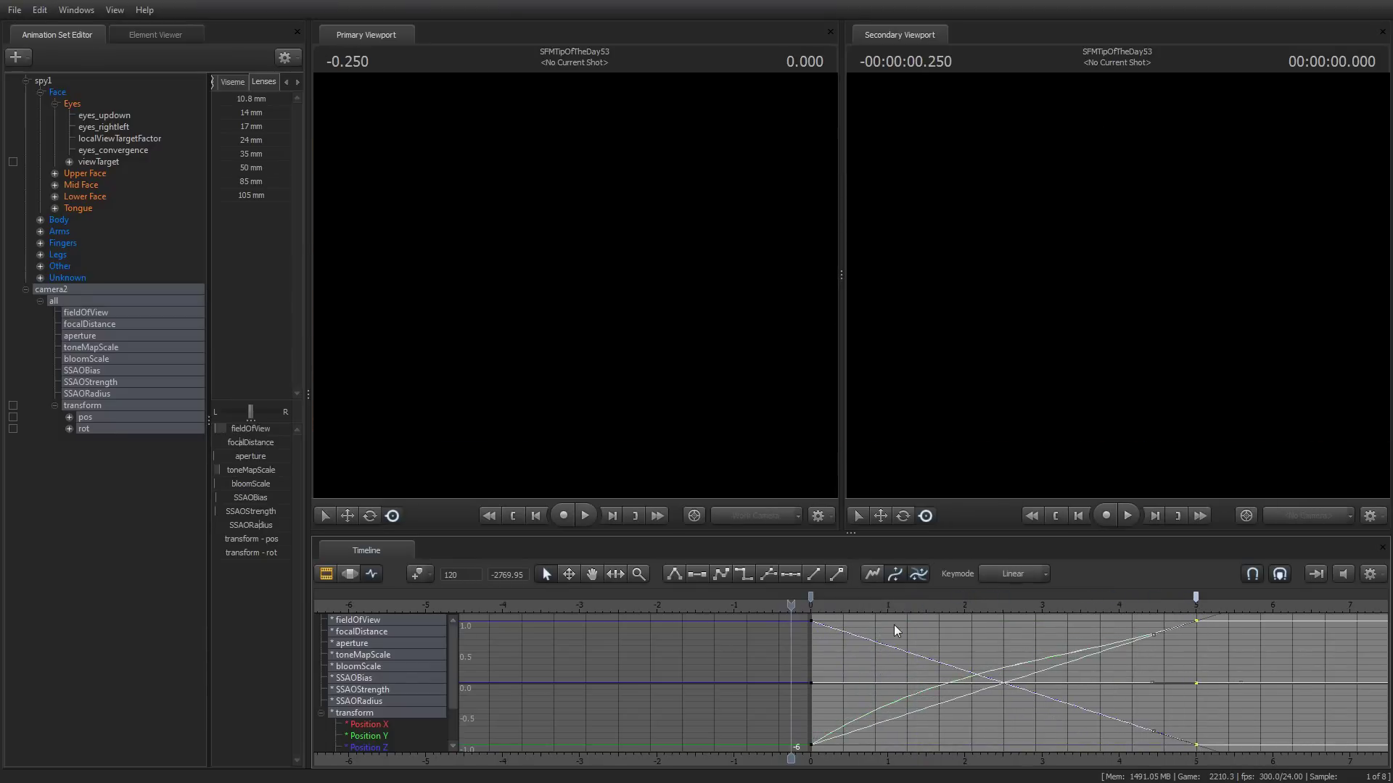
key("space")
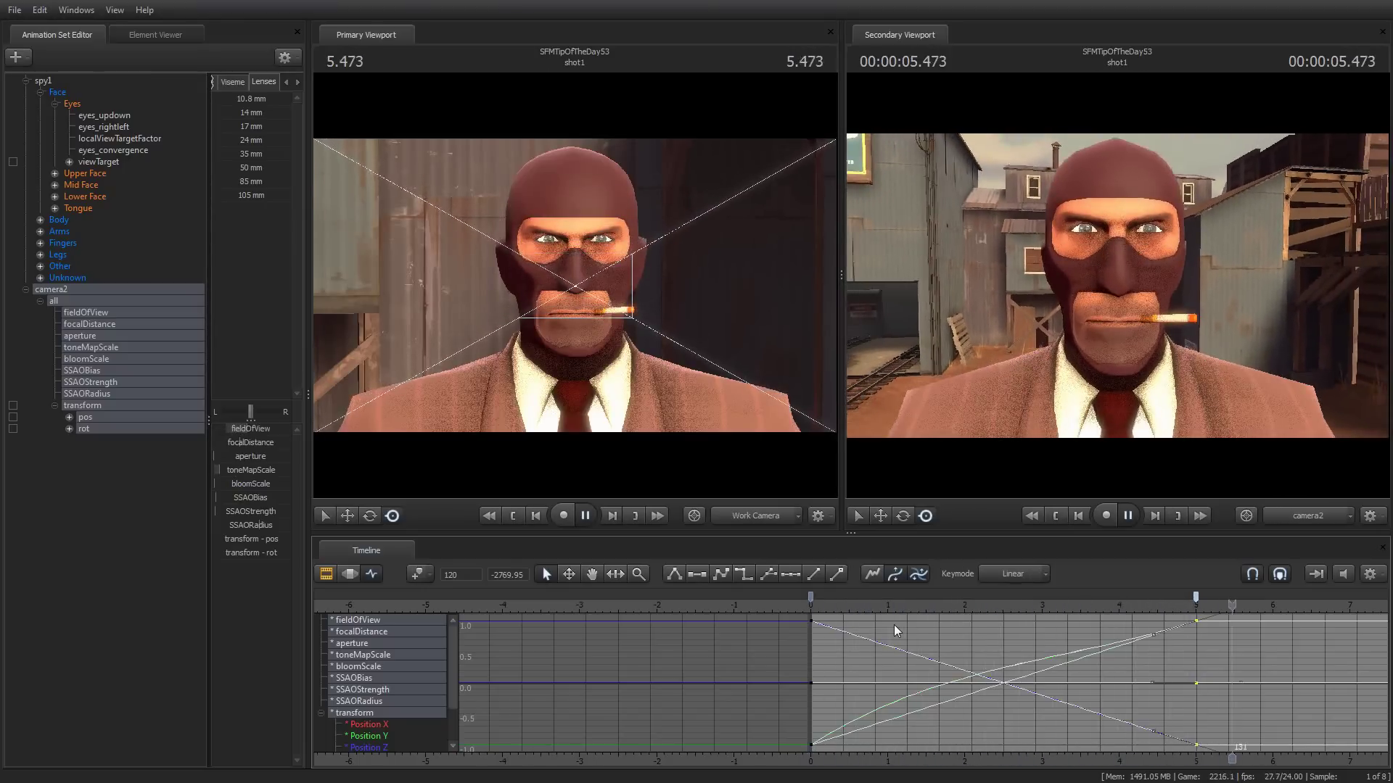
key("space")
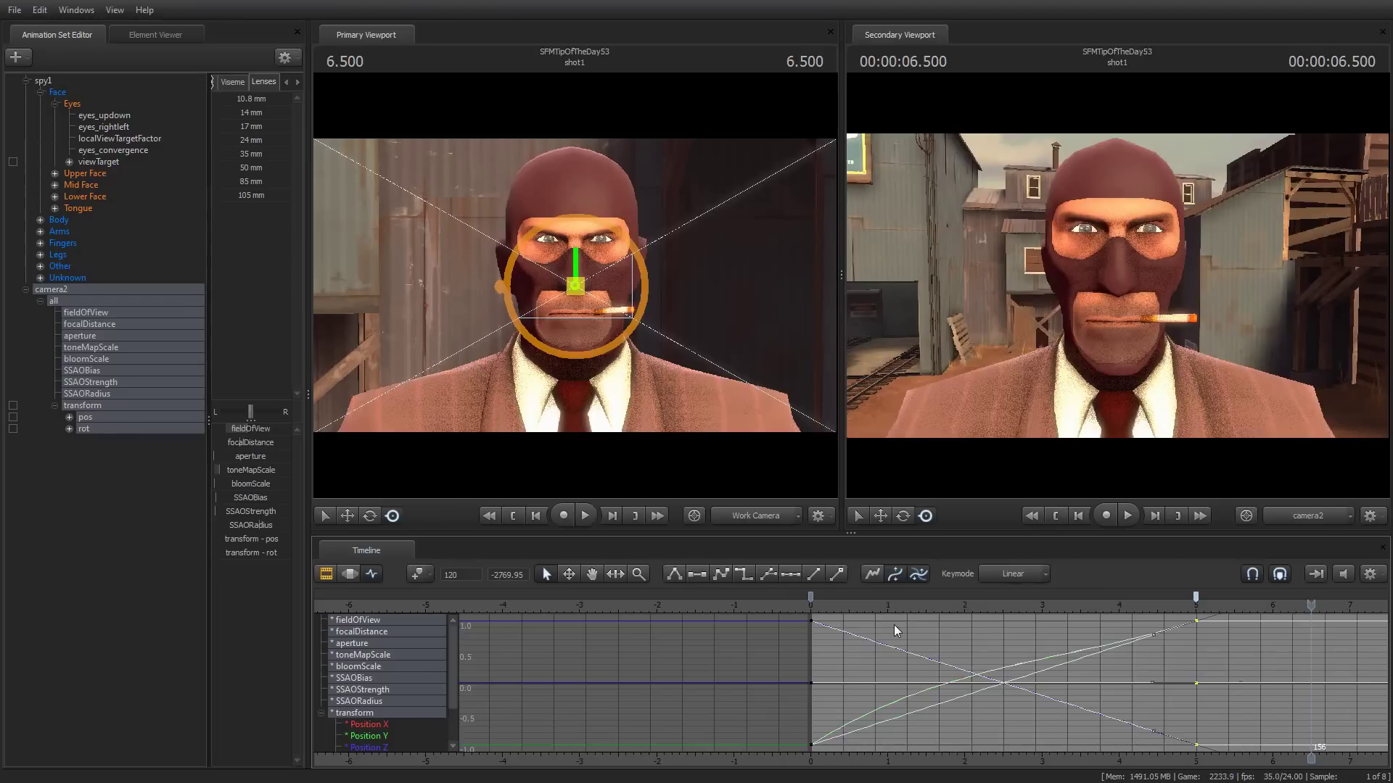
key("Home")
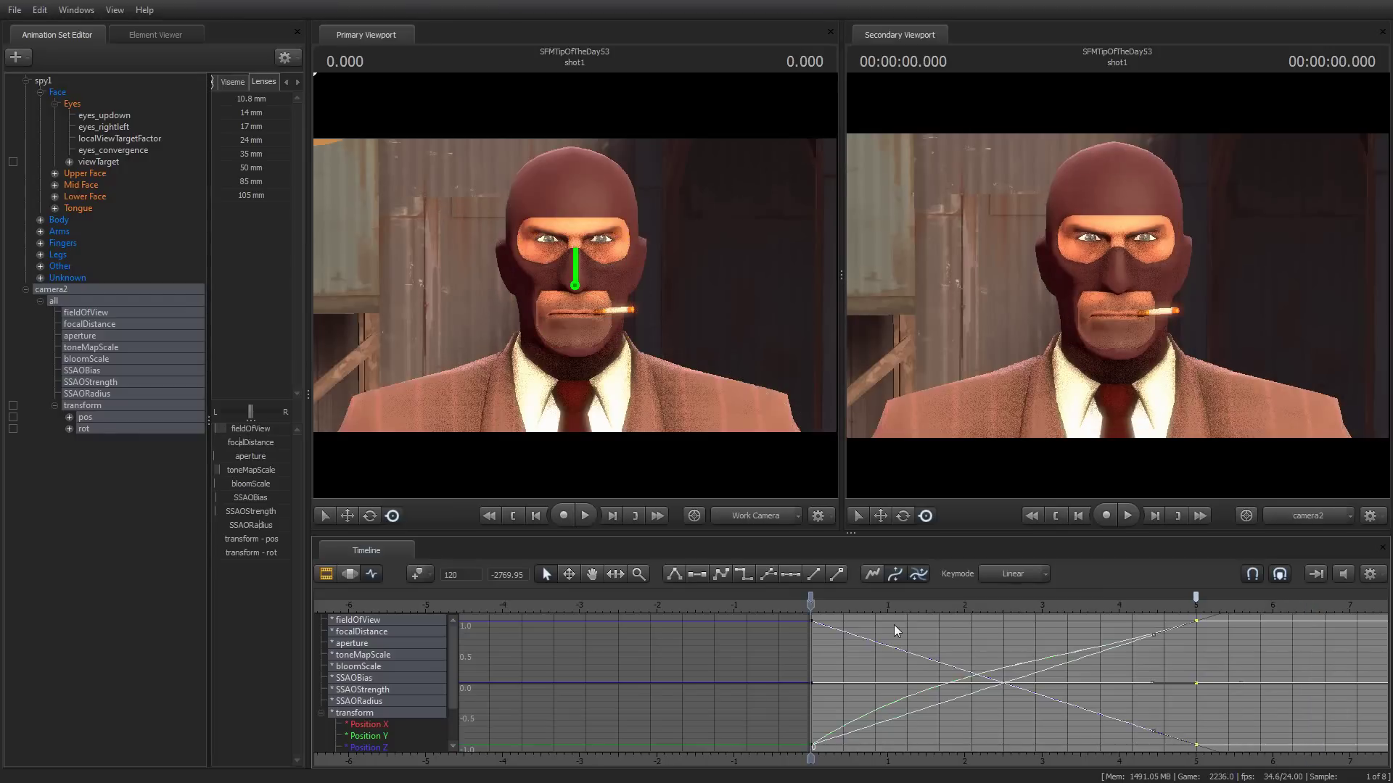